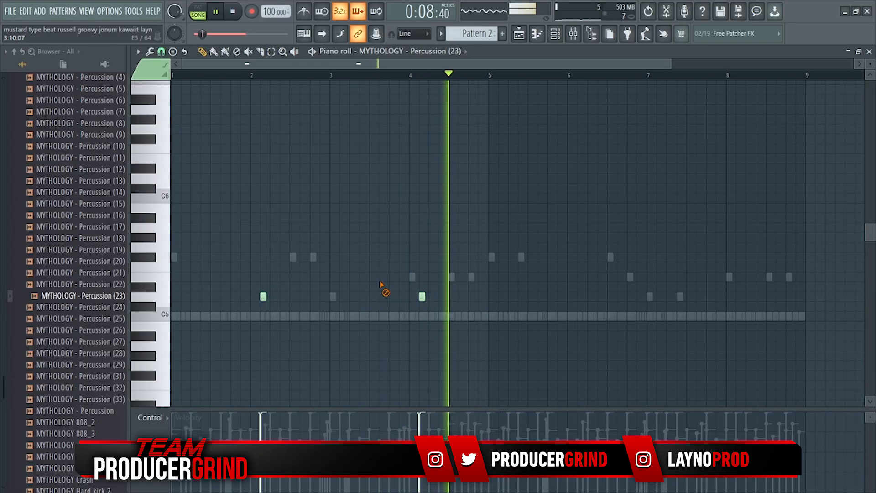
- Add a MYTHOLOGY - Percussion (23) note on D5 at the third step of bar 6
{"action": "left_click", "coordinate": [578, 296]}
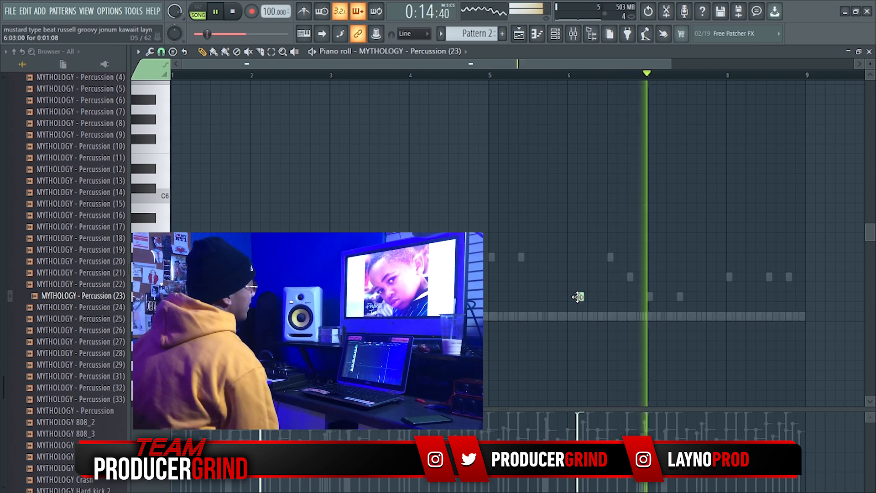
- Load Fruity Reeverb 2 on the PERCS mixer track, increase its room size and adjust its wet level during playback
{"action": "key", "text": "F9"}
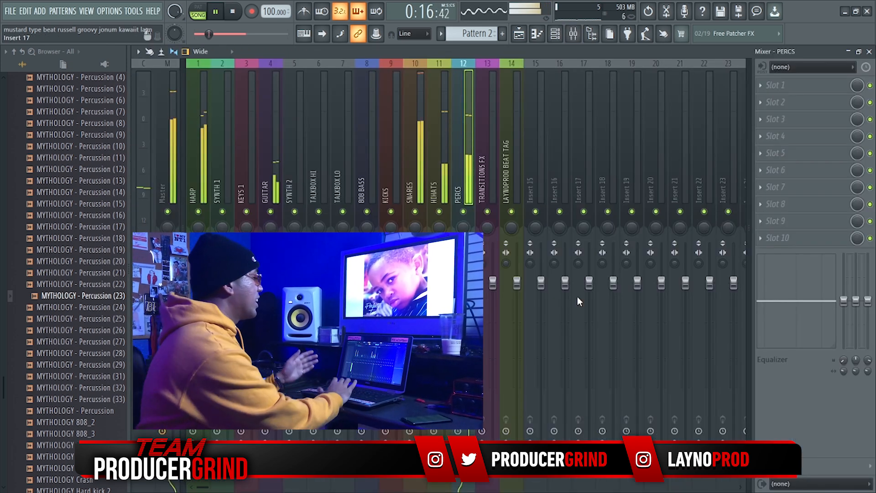
{"action": "left_click", "coordinate": [764, 85]}
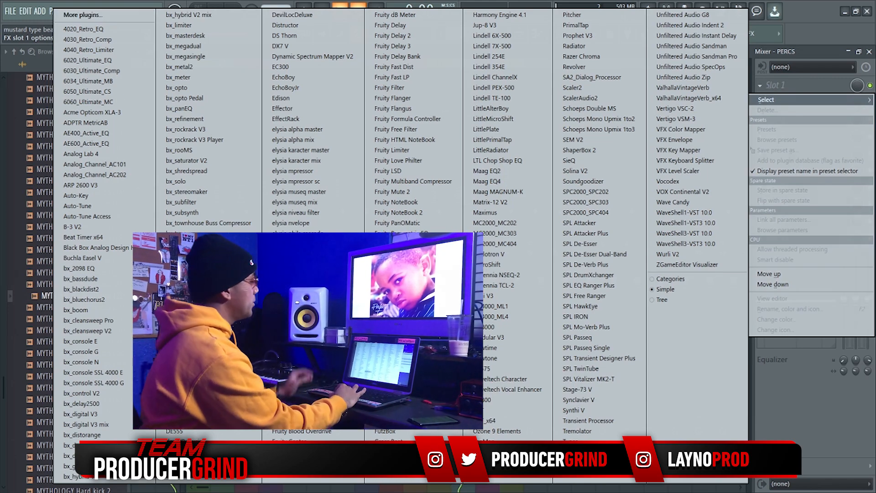
{"action": "left_click", "coordinate": [403, 285]}
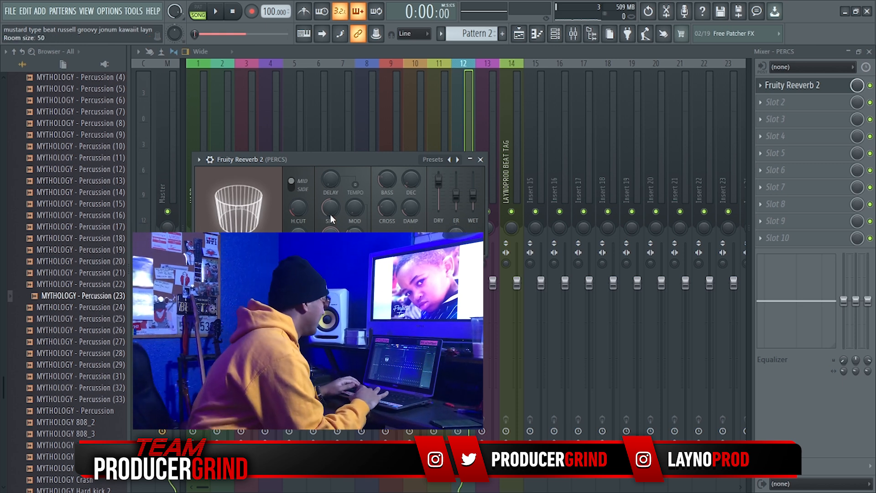
{"action": "left_click_drag", "start_coordinate": [331, 208], "coordinate": [331, 201]}
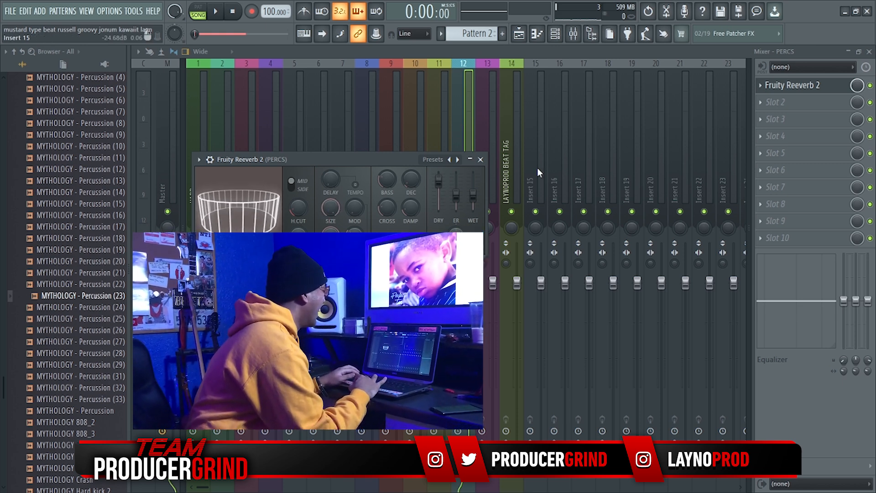
{"action": "key", "text": "space"}
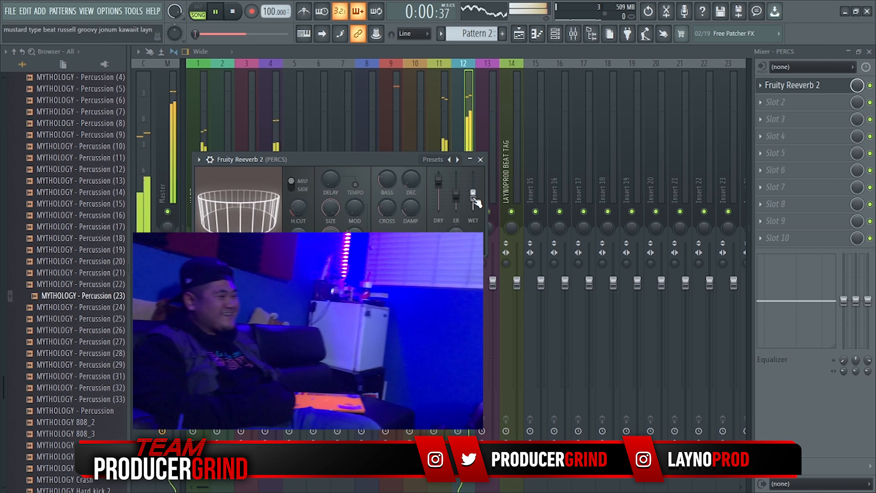
{"action": "left_click_drag", "start_coordinate": [475, 201], "coordinate": [473, 200]}
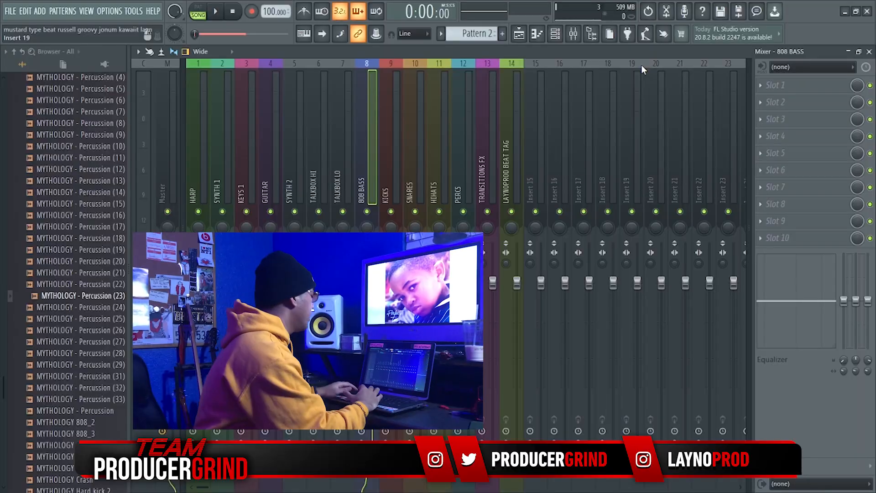
- Play the 808 BASS track briefly and load Black Box Analog Design HG-2 into its first effect slot
{"action": "key", "text": "space"}
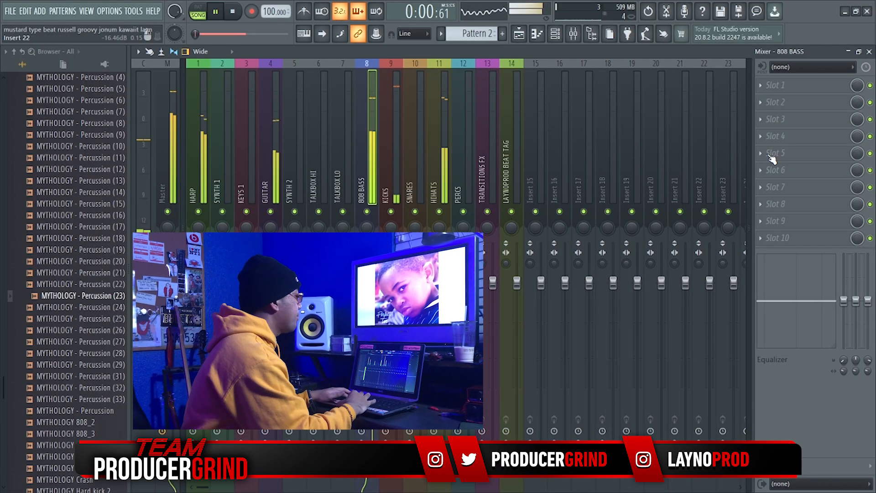
{"action": "key", "text": "space"}
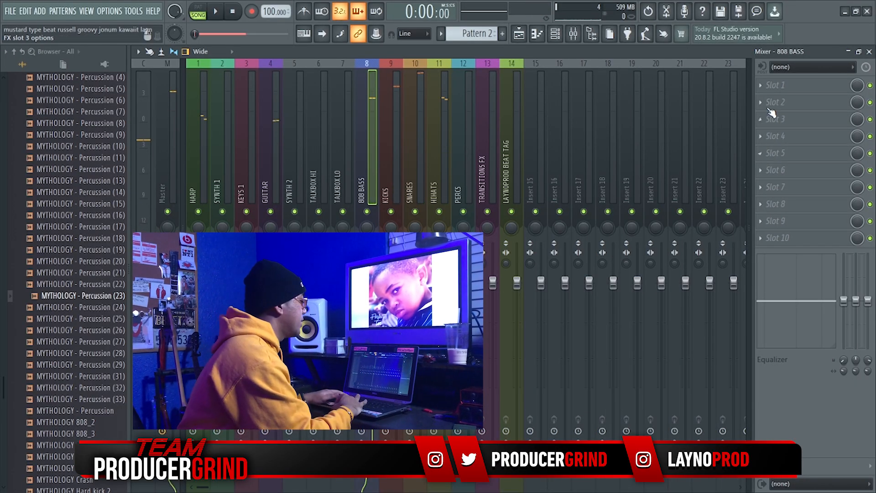
{"action": "left_click", "coordinate": [760, 86]}
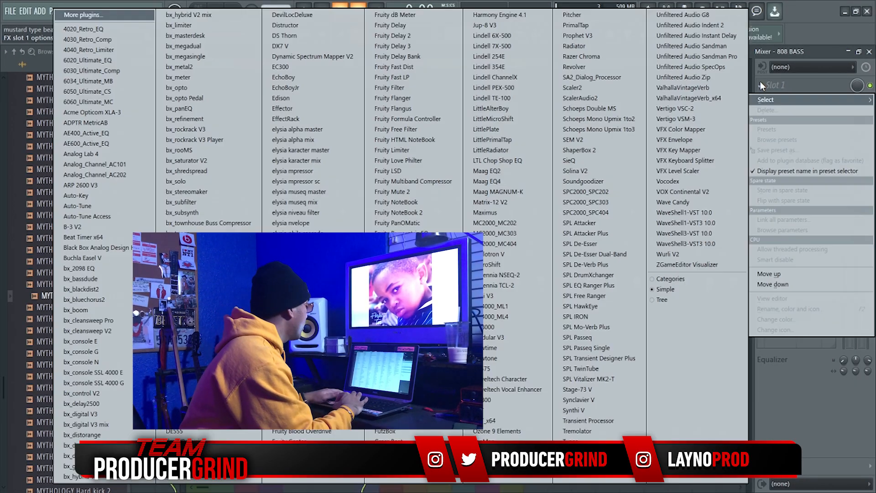
{"action": "left_click", "coordinate": [89, 246]}
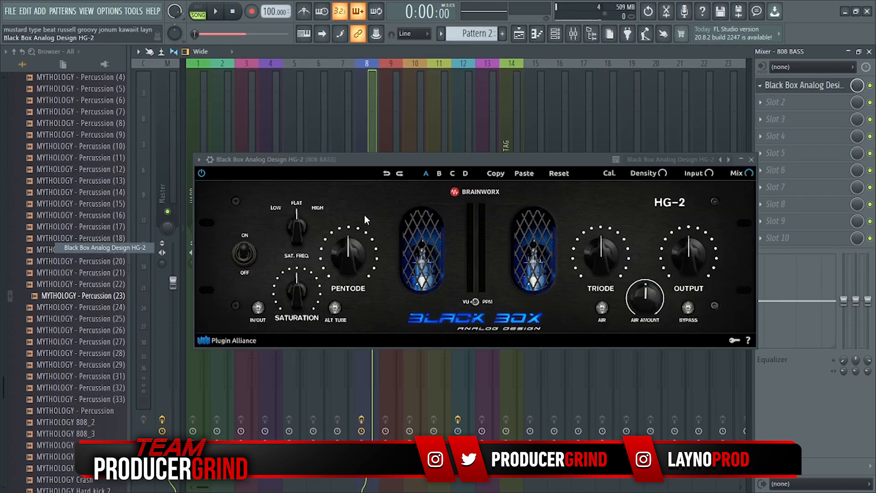
- Set the HG-2 Triode on the 808 BASS to 55% while the beat plays, and close the plugin
{"action": "key", "text": "space"}
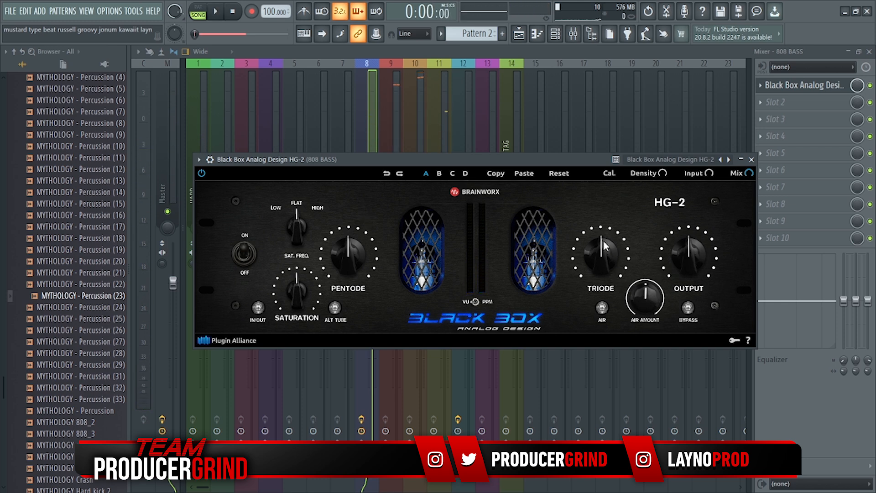
{"action": "left_click_drag", "start_coordinate": [603, 242], "coordinate": [606, 242]}
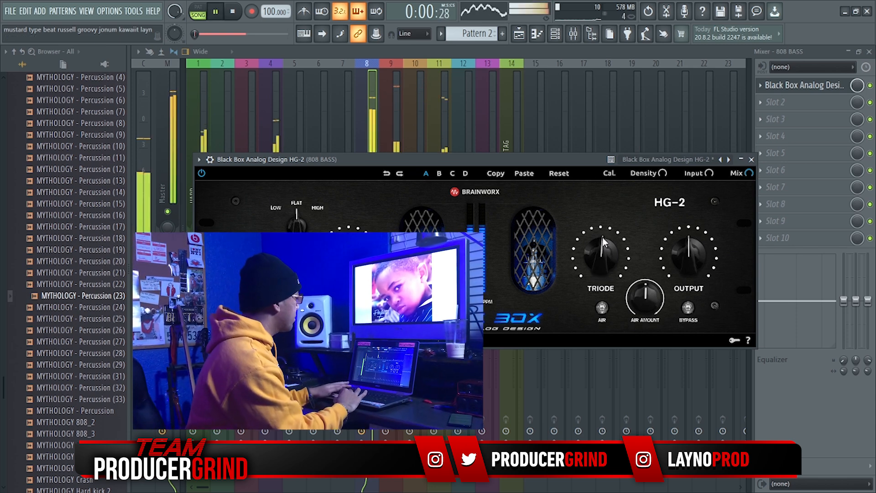
{"action": "left_click_drag", "start_coordinate": [602, 238], "coordinate": [608, 239]}
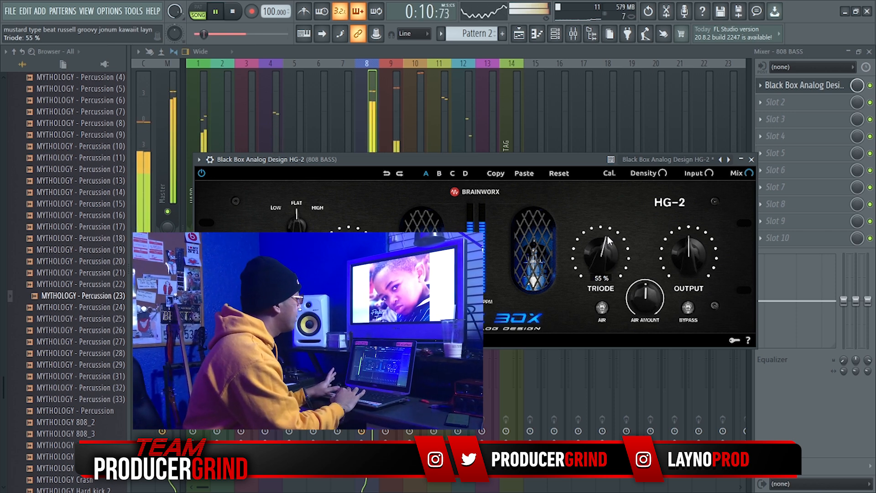
{"action": "left_click", "coordinate": [751, 159]}
{"action": "key", "text": "space"}
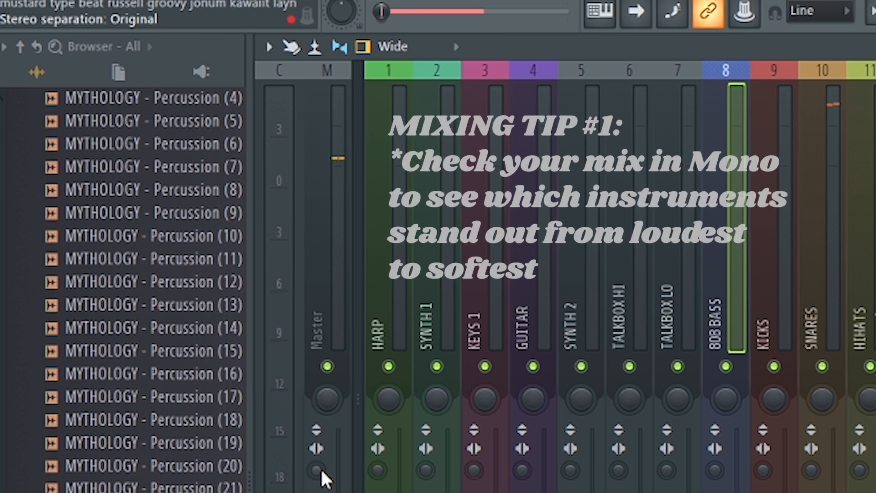
- Merge the master track to mono with its stereo separation and play the mix at a speaker volume of 5
{"action": "left_click_drag", "start_coordinate": [321, 469], "coordinate": [321, 438]}
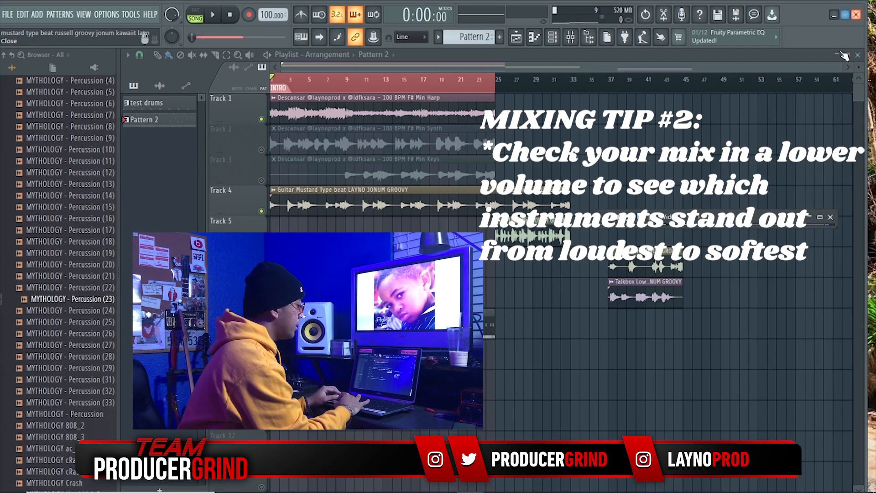
{"action": "left_click", "coordinate": [804, 483]}
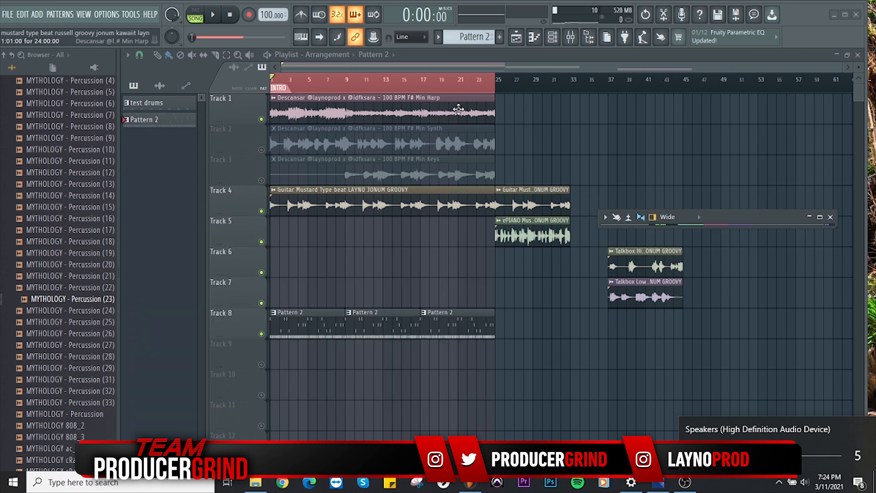
{"action": "key", "text": "space"}
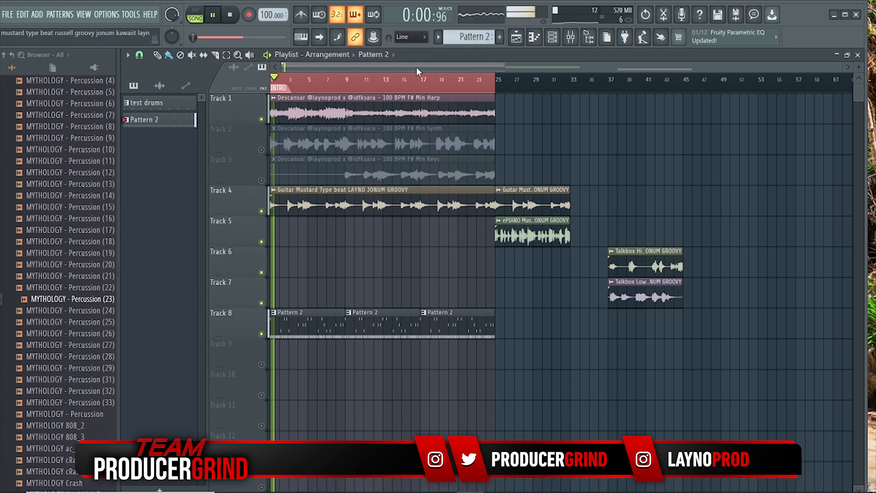
- Slightly reduce the Triode amount in the Black Box HG-2 on the 808 BASS track
{"action": "left_click", "coordinate": [820, 218]}
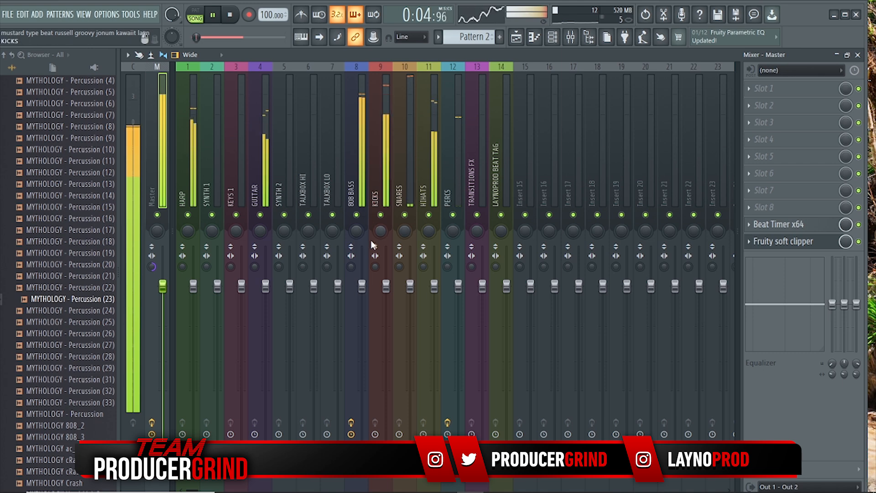
{"action": "left_click", "coordinate": [363, 168]}
{"action": "left_click", "coordinate": [766, 91]}
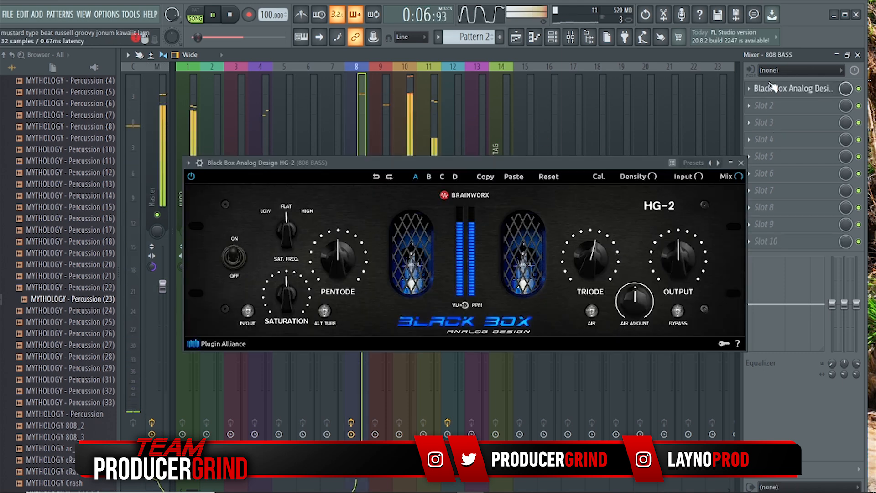
{"action": "left_click_drag", "start_coordinate": [595, 245], "coordinate": [593, 244]}
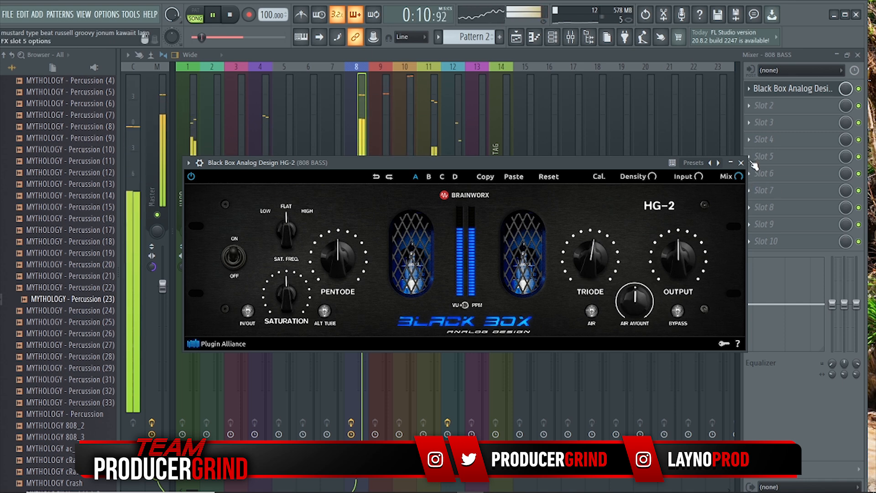
{"action": "left_click", "coordinate": [741, 162]}
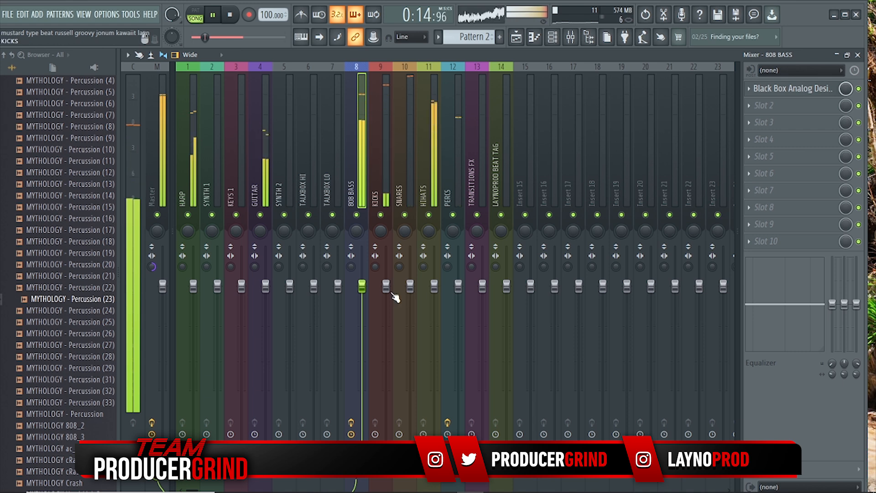
- Raise the KICKS, HIHATS and PERCS mixer levels slightly, with the HIHATS at about 104%
{"action": "left_click", "coordinate": [387, 288]}
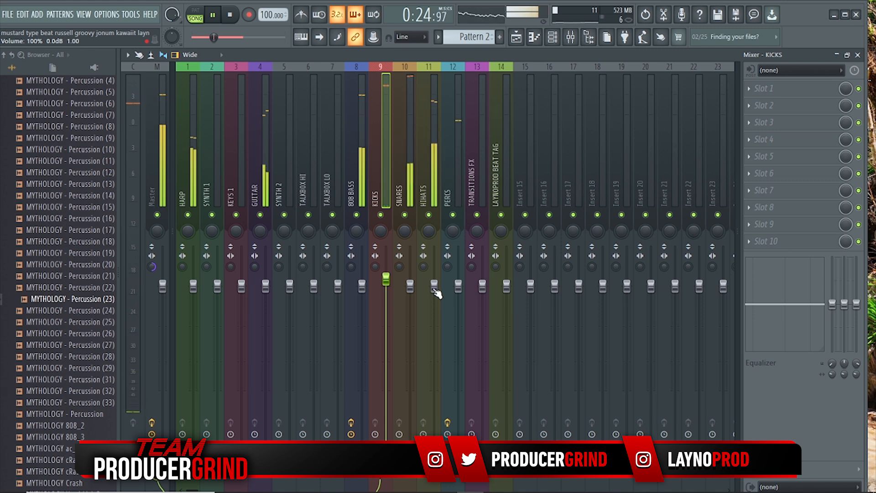
{"action": "left_click_drag", "start_coordinate": [434, 285], "coordinate": [434, 283]}
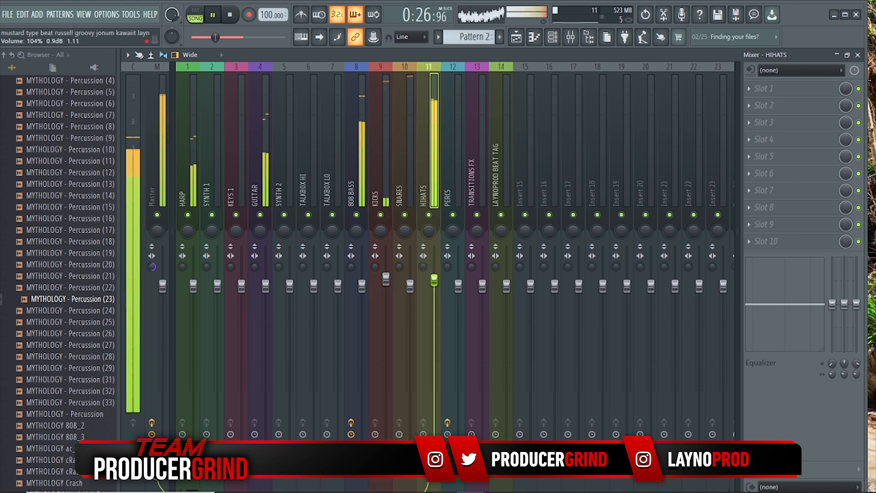
{"action": "left_click", "coordinate": [459, 286]}
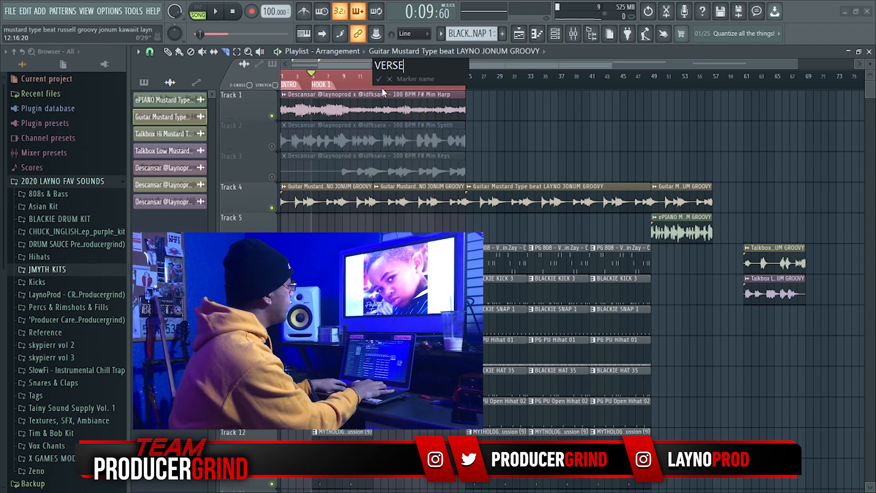
- Name the playlist marker at bar 13 VERSE 1 and select bars 13 through 24 for playback
{"action": "key", "text": "Return"}
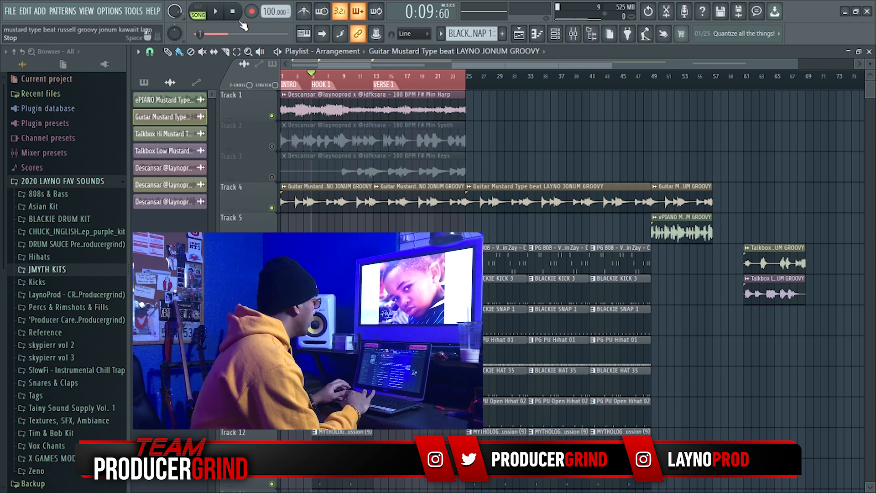
{"action": "left_click_drag", "start_coordinate": [379, 74], "coordinate": [465, 82]}
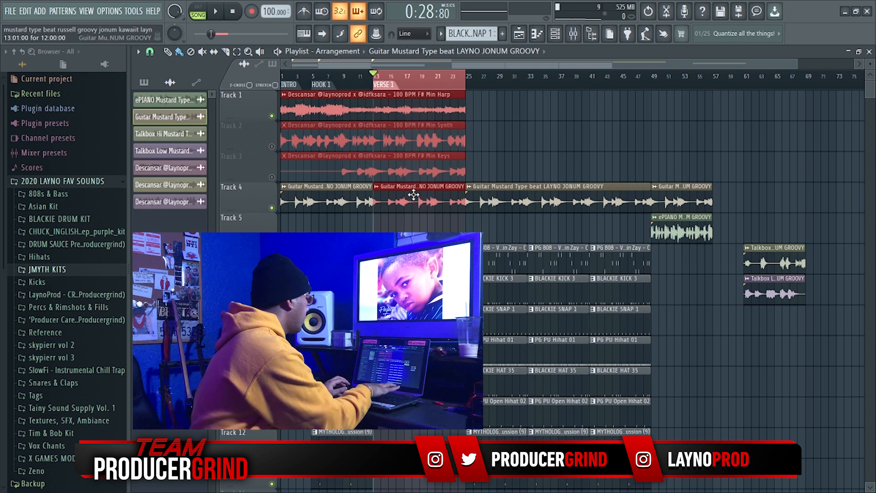
- Load MetaFlanger Stereo from WaveShell3-VST3 10.0 into the first effect slot of the GUITAR mixer track
{"action": "key", "text": "F9"}
{"action": "left_click", "coordinate": [272, 173]}
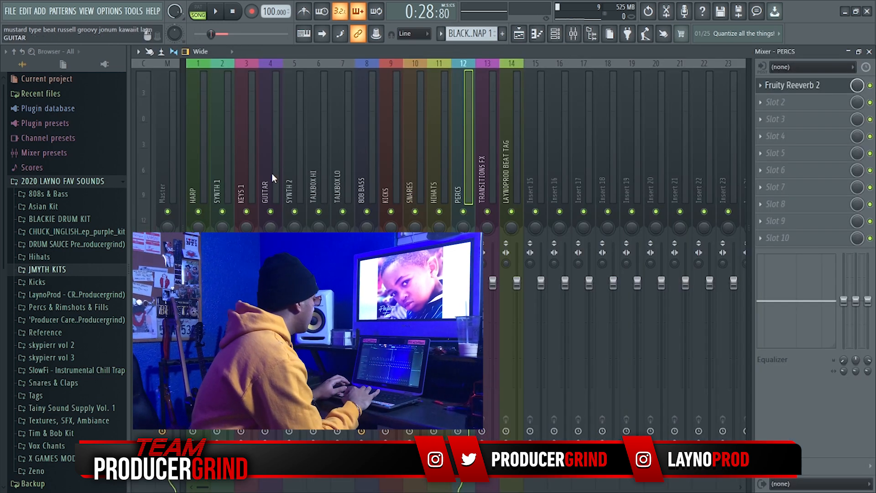
{"action": "left_click", "coordinate": [770, 85]}
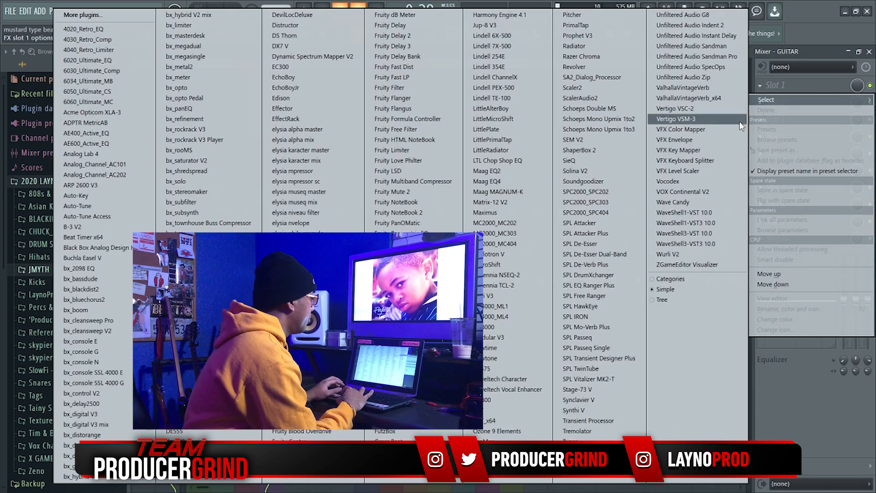
{"action": "left_click", "coordinate": [699, 245]}
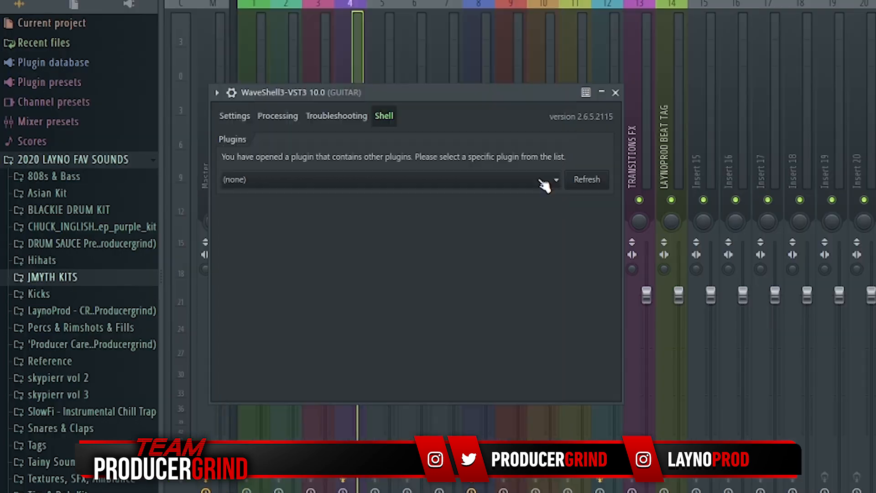
{"action": "left_click", "coordinate": [415, 197]}
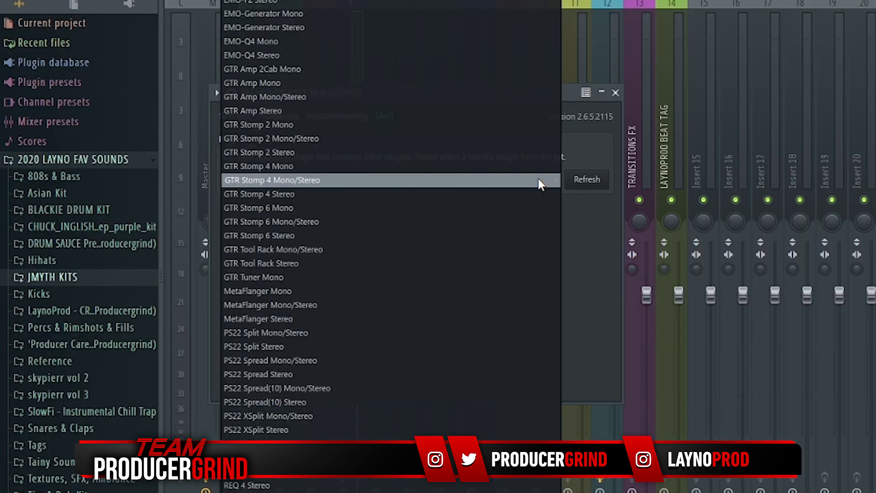
{"action": "left_click", "coordinate": [281, 318]}
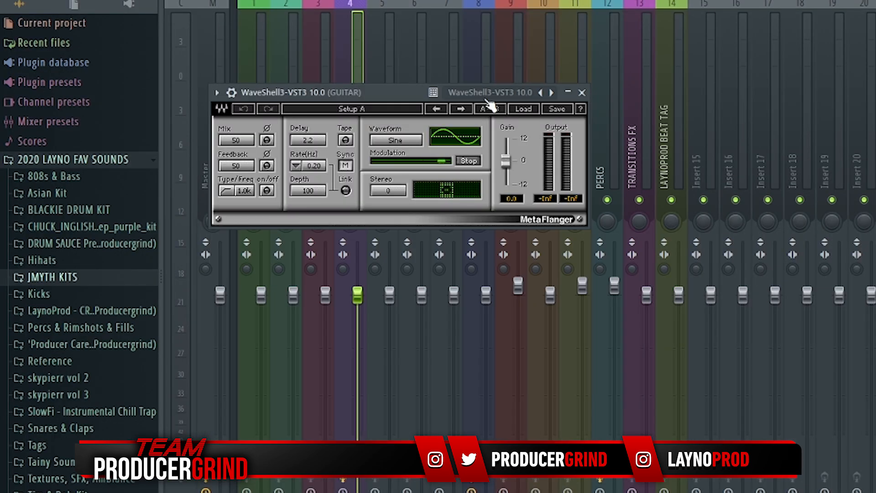
- Audition the MetaFlanger presets on the GUITAR during playback and go back to Chorus light
{"action": "key", "text": "space"}
{"action": "left_click", "coordinate": [464, 110]}
{"action": "left_click", "coordinate": [464, 109]}
{"action": "left_click", "coordinate": [463, 108]}
{"action": "left_click", "coordinate": [464, 109]}
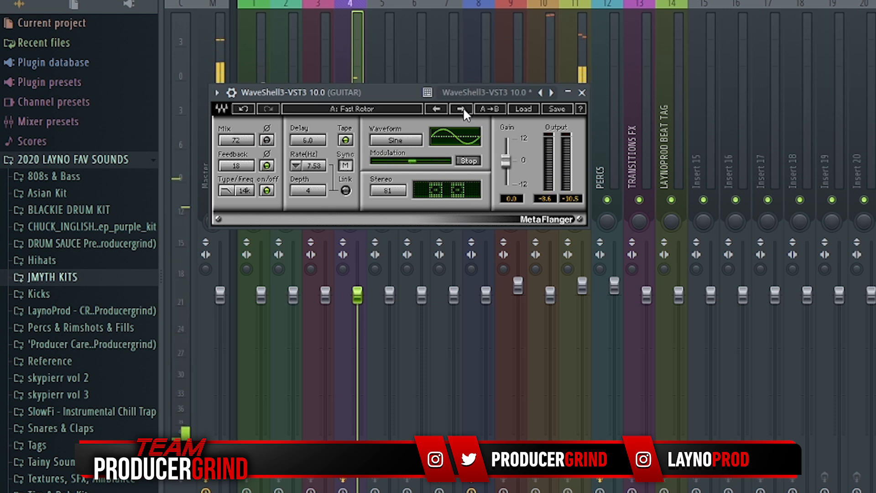
{"action": "left_click", "coordinate": [464, 107]}
{"action": "left_click", "coordinate": [464, 107]}
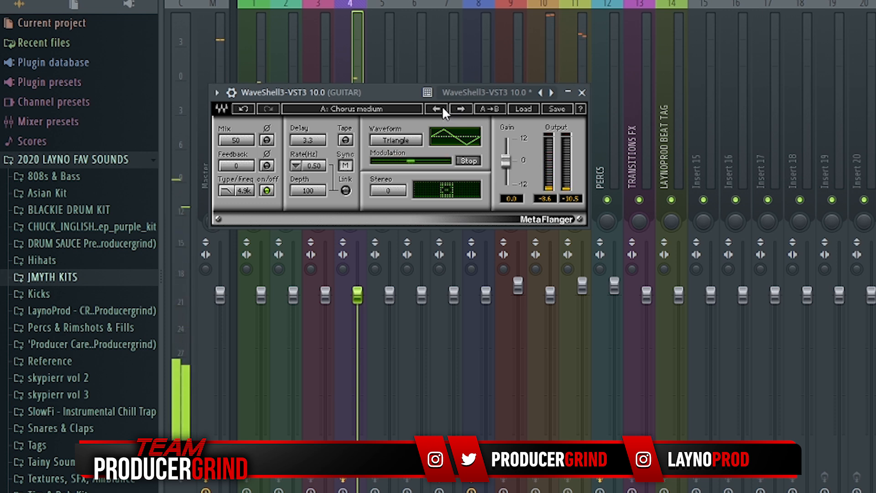
{"action": "left_click", "coordinate": [443, 108]}
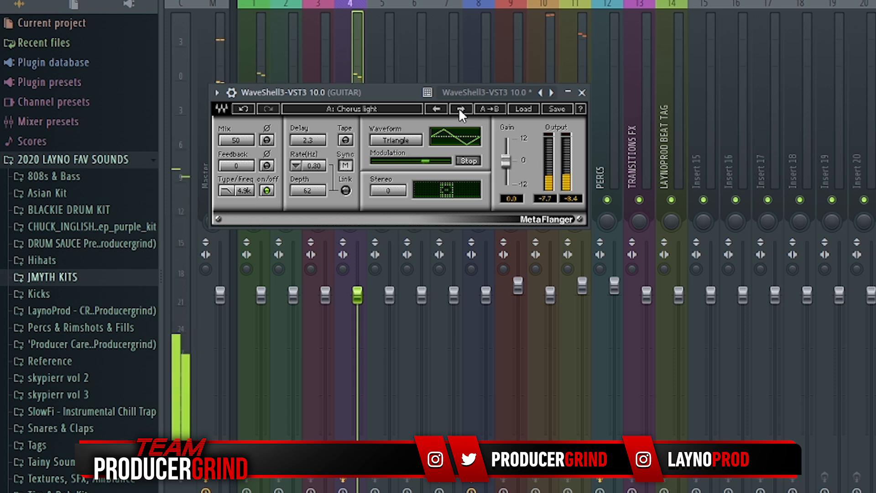
- Create automation clips for the mix level of the GUITAR track's WaveShell3-VST3 10.0 effect to switch it between 0% and 100%
{"action": "left_click", "coordinate": [582, 92]}
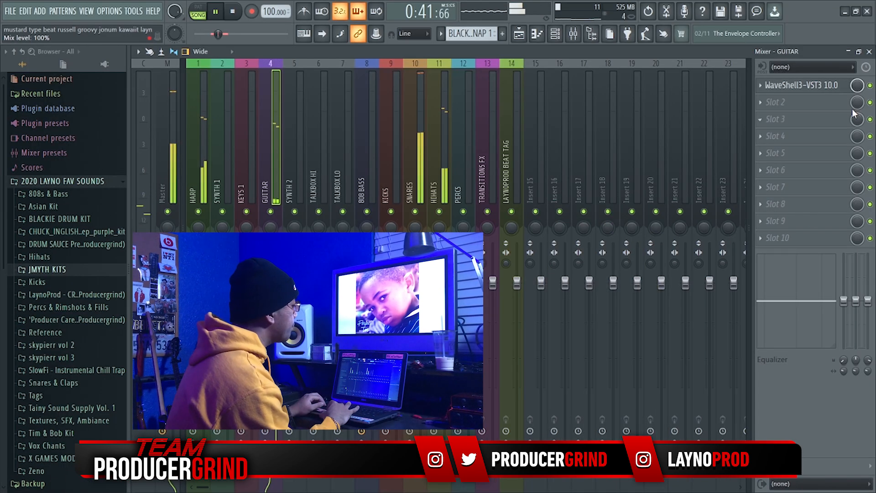
{"action": "right_click", "coordinate": [859, 87]}
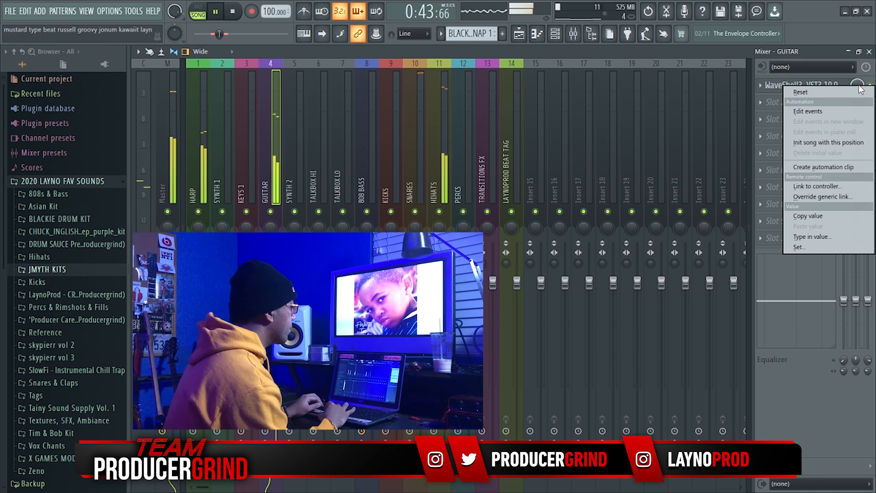
{"action": "left_click", "coordinate": [821, 167]}
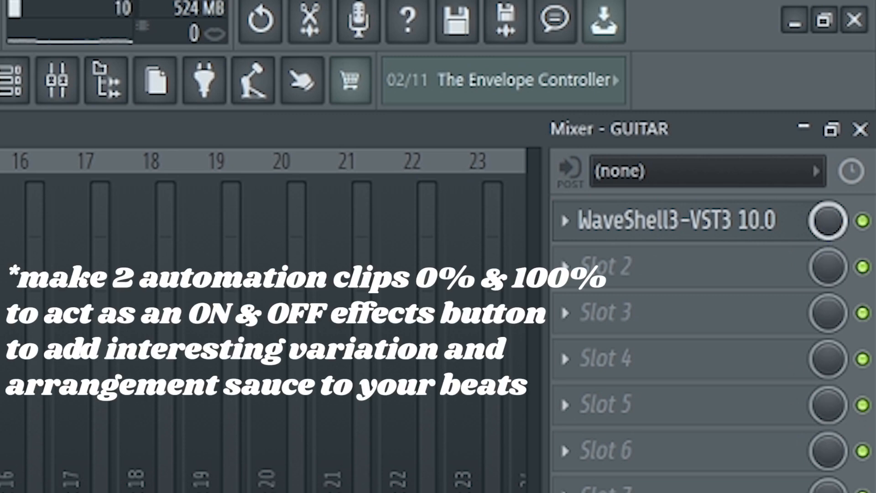
{"action": "right_click", "coordinate": [830, 221]}
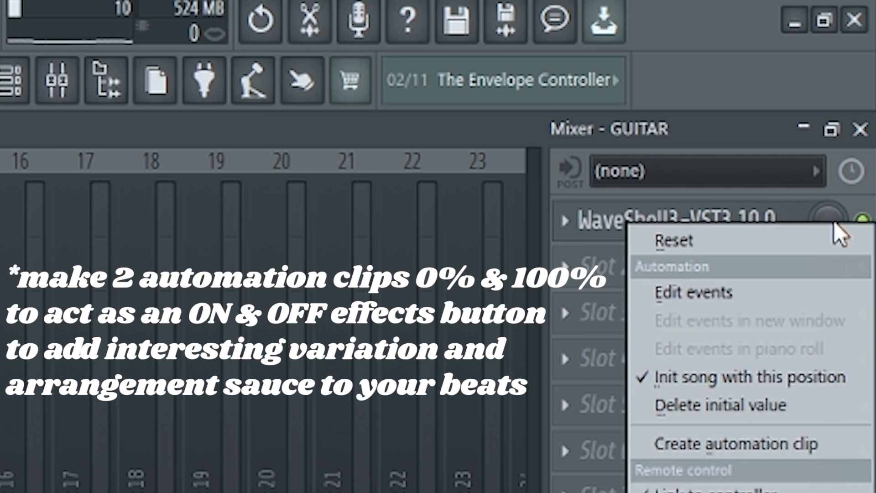
{"action": "left_click", "coordinate": [739, 445]}
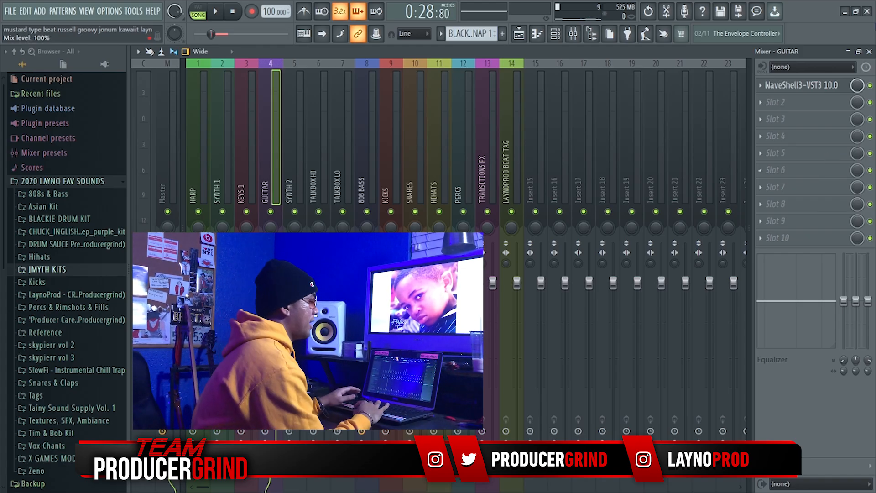
{"action": "left_click", "coordinate": [869, 52]}
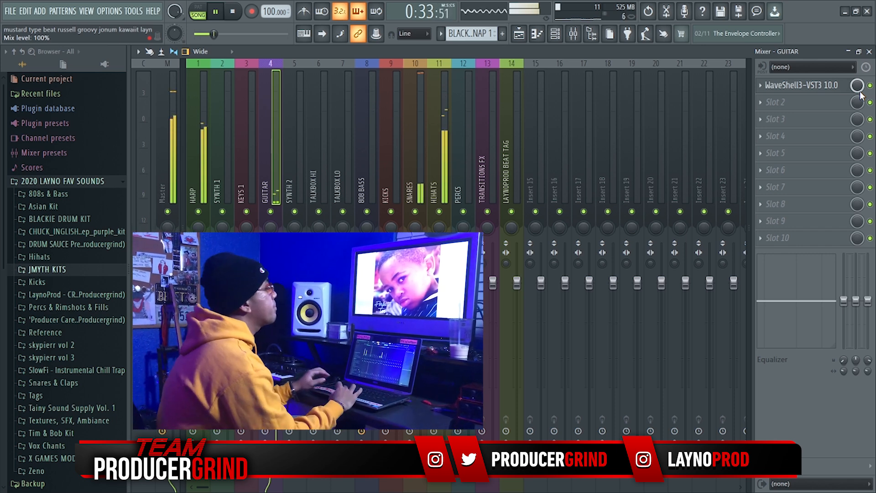
- Play the selected section from bar 21 and load FutzBox into the first effect slot of the SYNTH 2 mixer track
{"action": "left_click", "coordinate": [869, 51]}
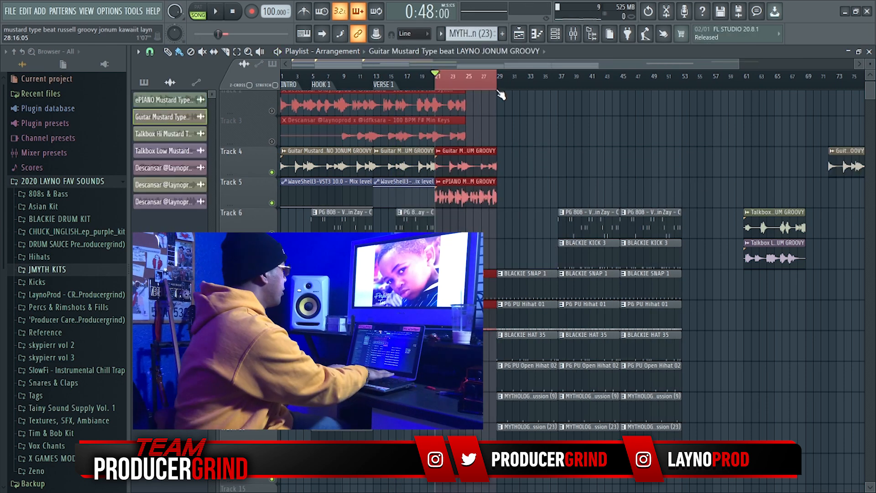
{"action": "key", "text": "F9"}
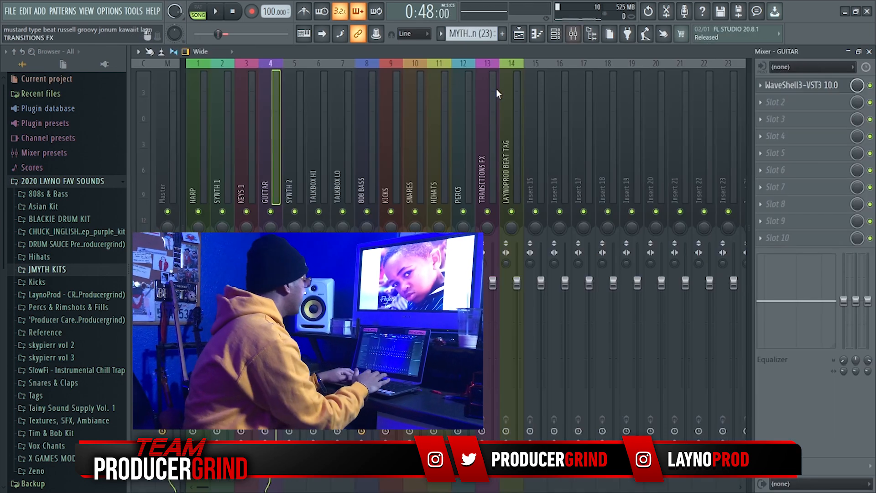
{"action": "key", "text": "space"}
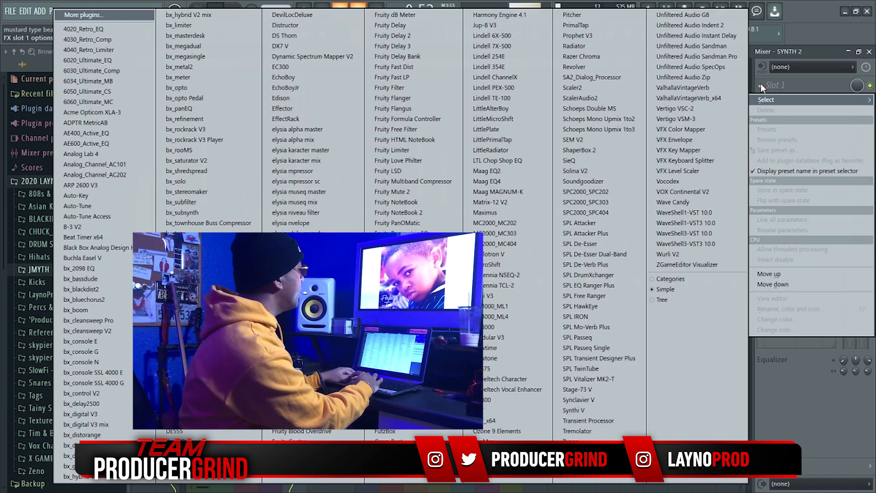
{"action": "left_click", "coordinate": [760, 83]}
{"action": "key", "text": "Escape"}
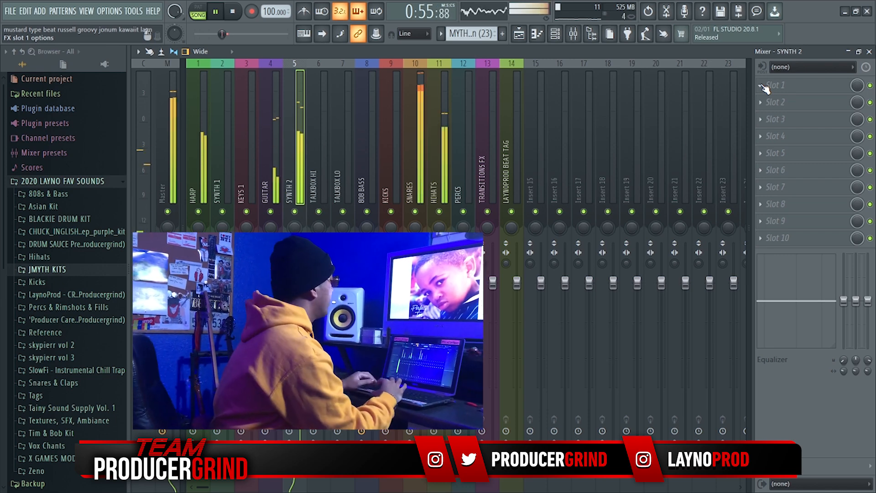
{"action": "left_click", "coordinate": [761, 85]}
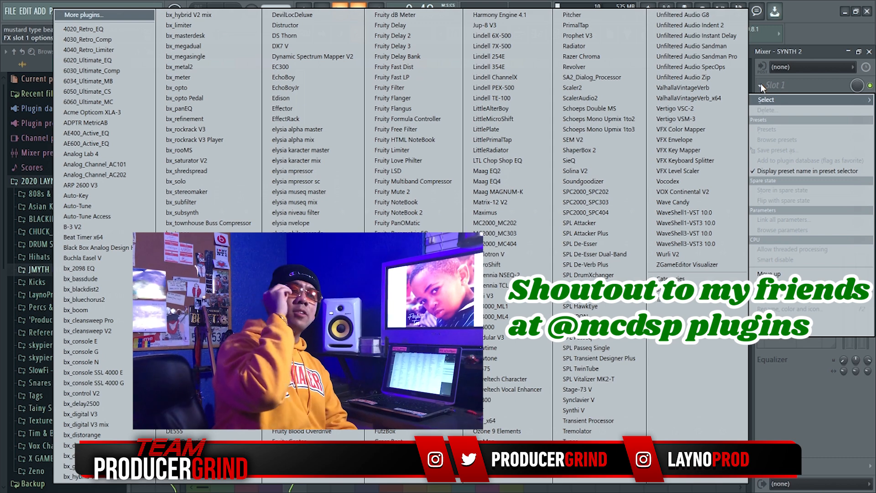
{"action": "left_click", "coordinate": [408, 431]}
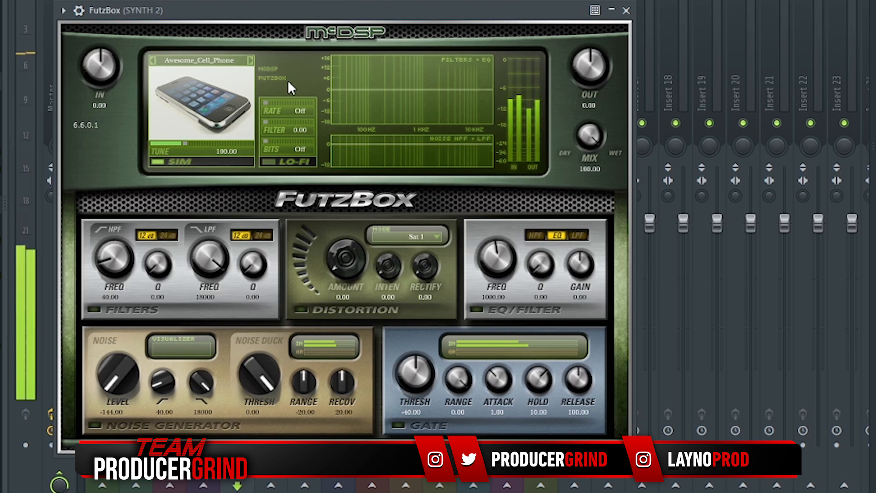
- Audition FutzBox simulations such as Black_Transistor_Radio and Analog_Baby_Monitor, choose Pillow_Speaker_Under_Pillow and raise its tune amount
{"action": "left_click", "coordinate": [229, 64]}
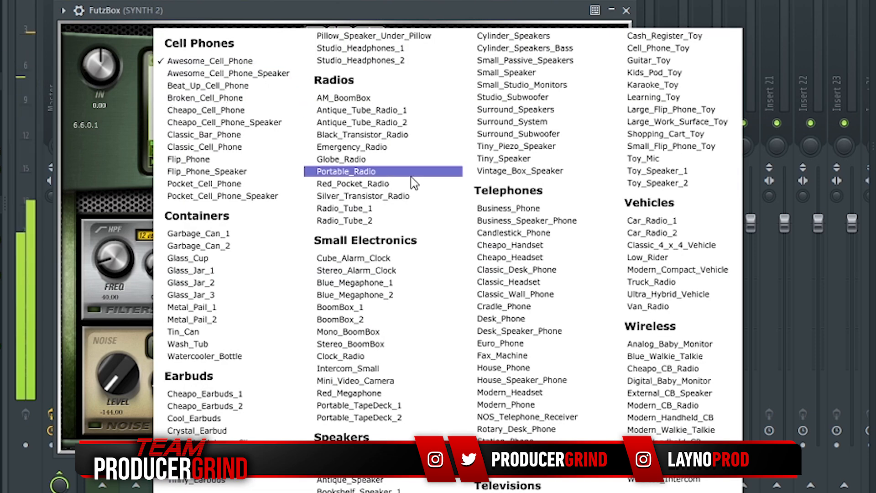
{"action": "left_click", "coordinate": [376, 135]}
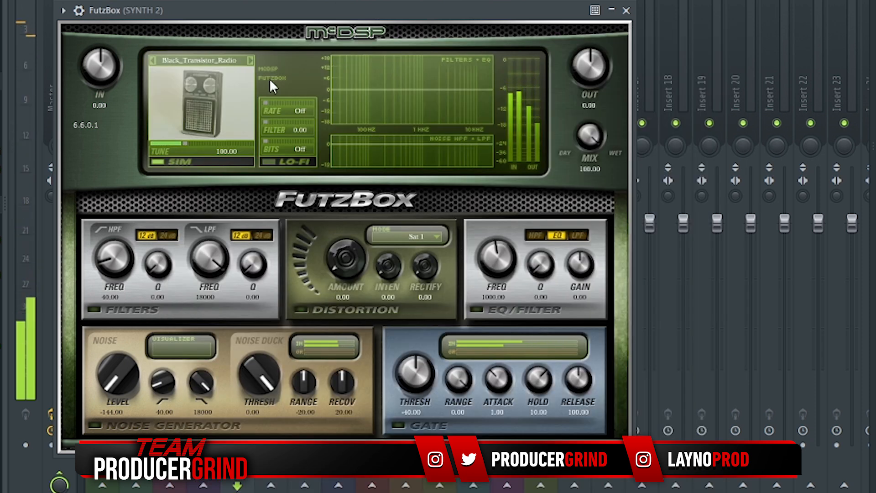
{"action": "left_click", "coordinate": [230, 64]}
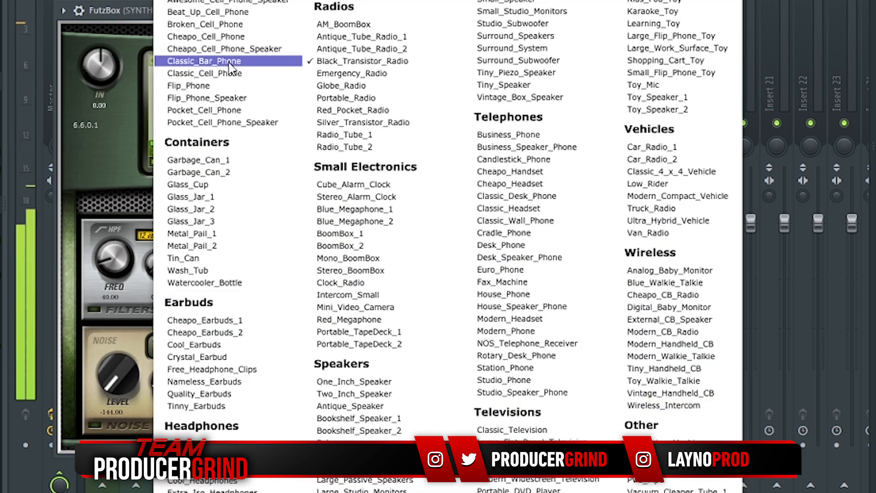
{"action": "left_click", "coordinate": [661, 270]}
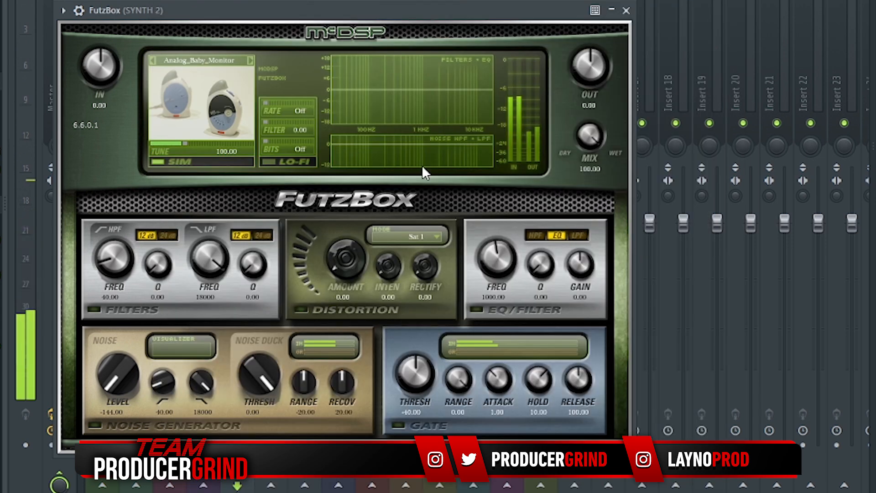
{"action": "left_click", "coordinate": [250, 59]}
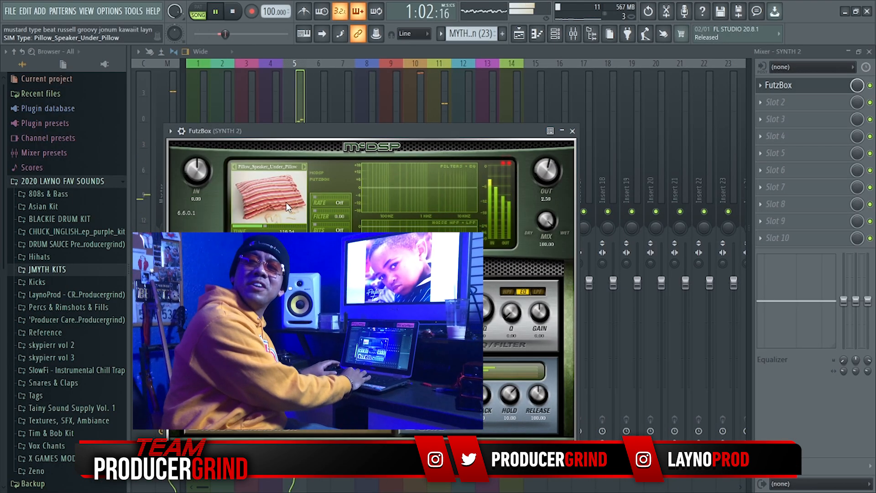
{"action": "mouse_move", "coordinate": [265, 224]}
{"action": "left_mouse_down"}
{"action": "mouse_move", "coordinate": [274, 226]}
{"action": "mouse_move", "coordinate": [265, 226]}
{"action": "left_mouse_up"}
{"action": "left_click", "coordinate": [778, 85]}
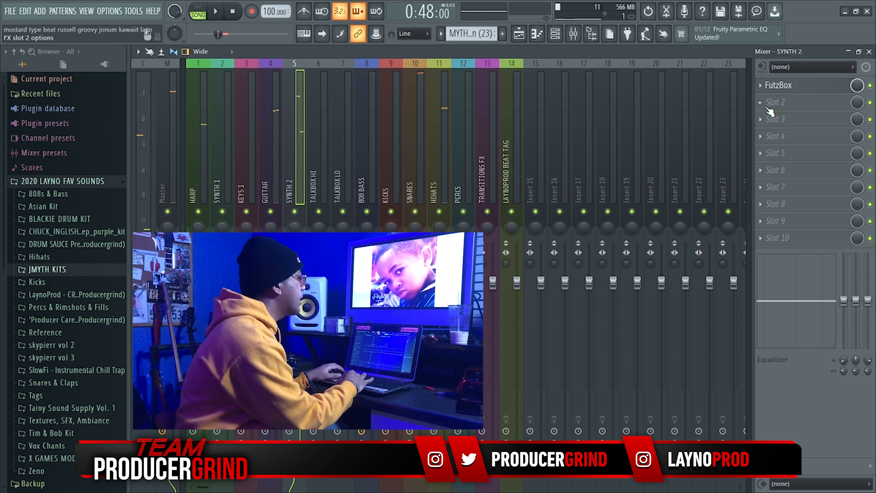
- Load EchoBoy into the second effect slot of SYNTH 2 with the Space Echo preset from 01 Classics
{"action": "left_click", "coordinate": [759, 104]}
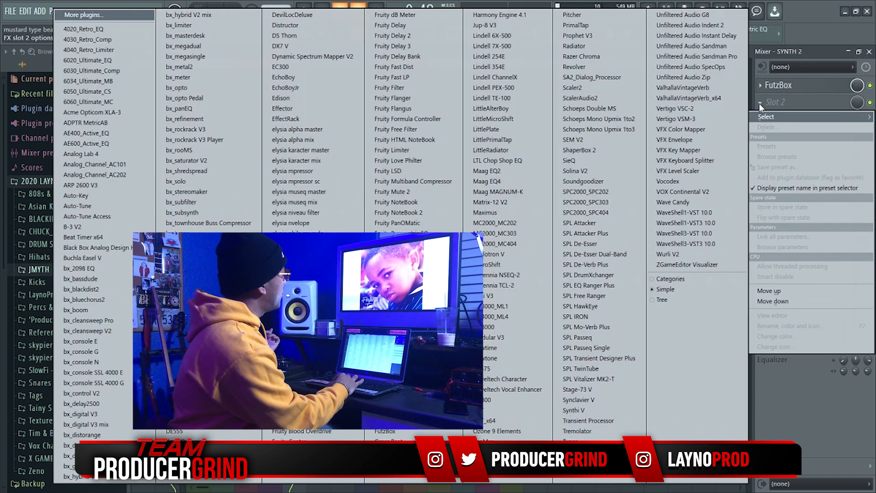
{"action": "left_click", "coordinate": [299, 76]}
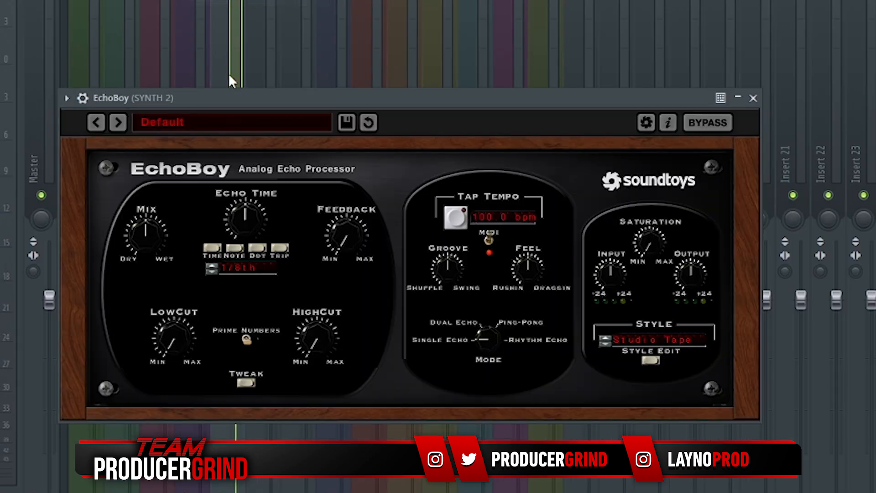
{"action": "left_click", "coordinate": [223, 124]}
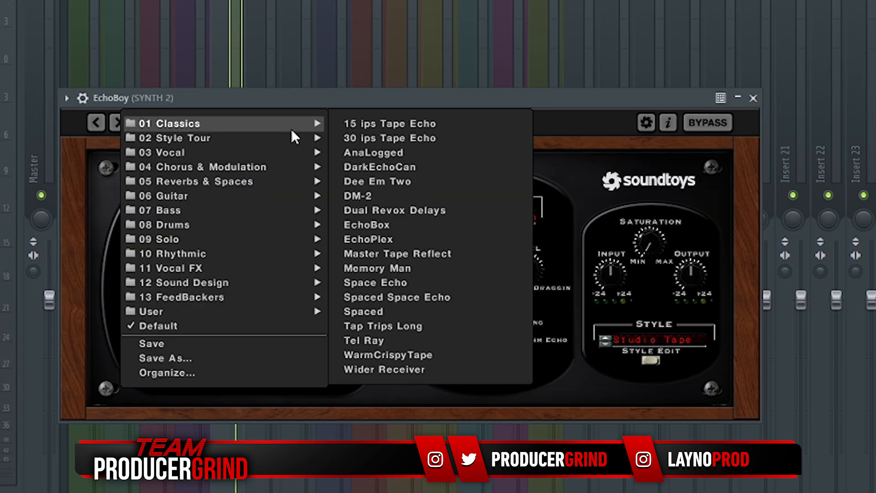
{"action": "left_click", "coordinate": [398, 282]}
- Sync both EchoBoy echoes to 1/8th notes, lower the mix and feedback, and raise the high cut while playing the beat
{"action": "left_click_drag", "start_coordinate": [488, 219], "coordinate": [486, 221]}
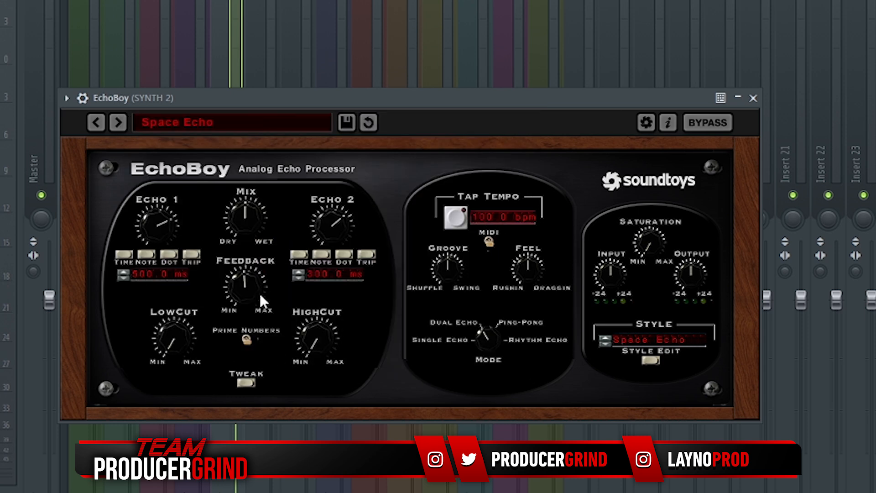
{"action": "left_click_drag", "start_coordinate": [241, 316], "coordinate": [241, 317]}
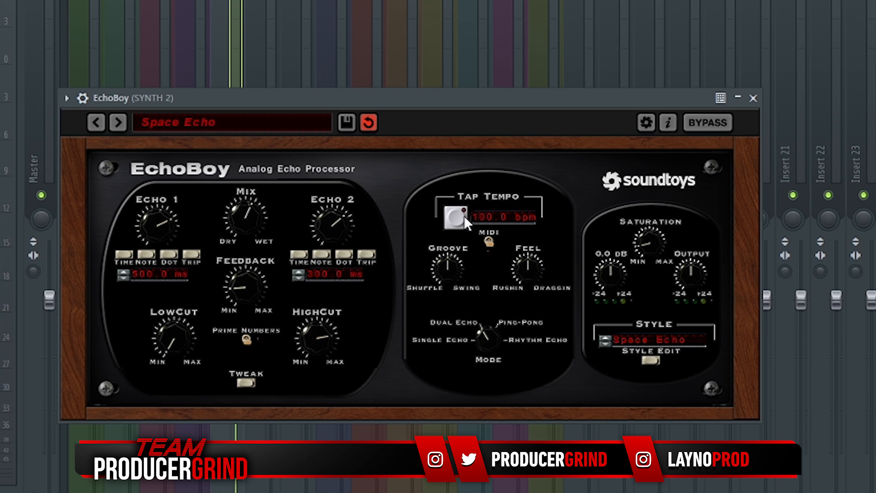
{"action": "left_click", "coordinate": [322, 257]}
{"action": "left_click", "coordinate": [147, 256]}
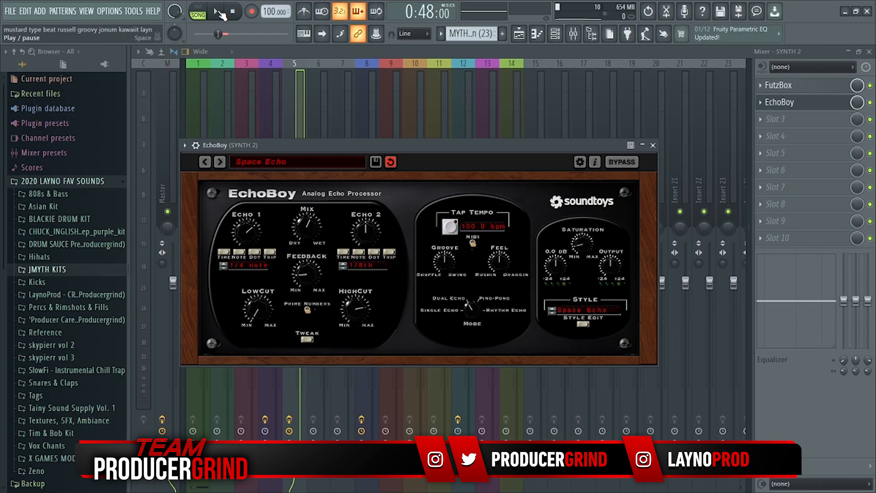
{"action": "left_click", "coordinate": [220, 13]}
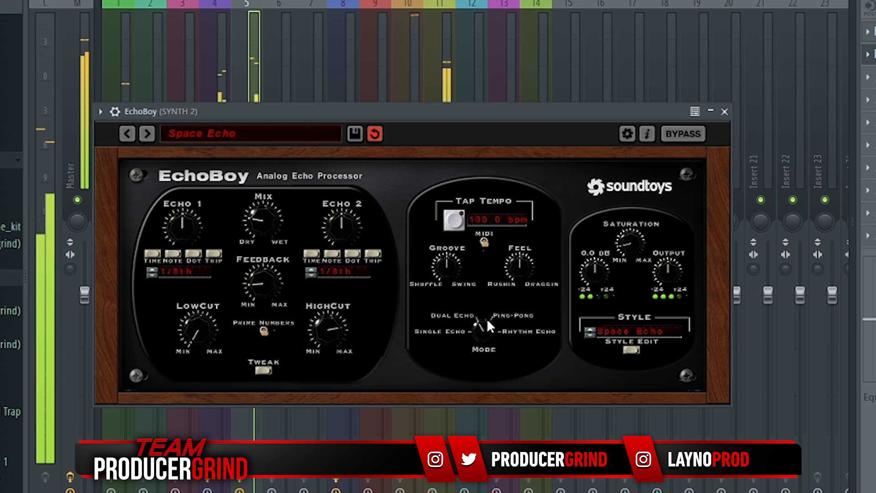
{"action": "left_click", "coordinate": [479, 290]}
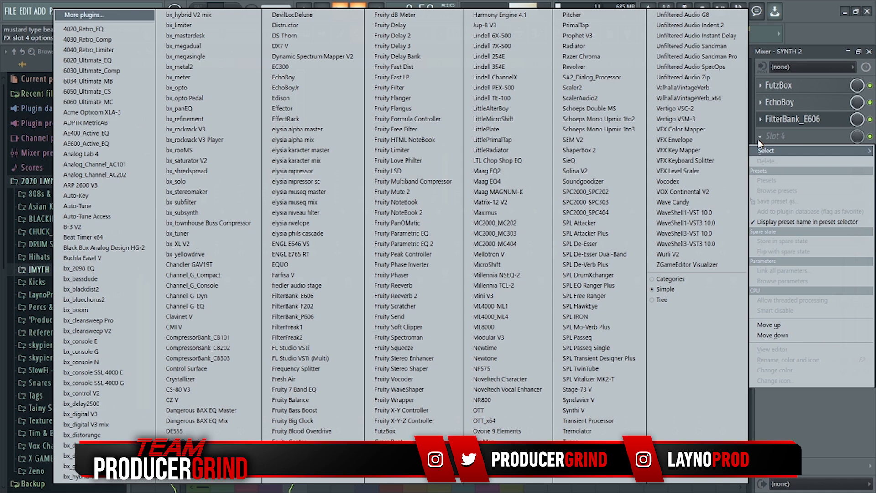
- Load OTT_x64 into the fourth effect slot of SYNTH 2 and lower its depth
{"action": "left_click", "coordinate": [493, 412]}
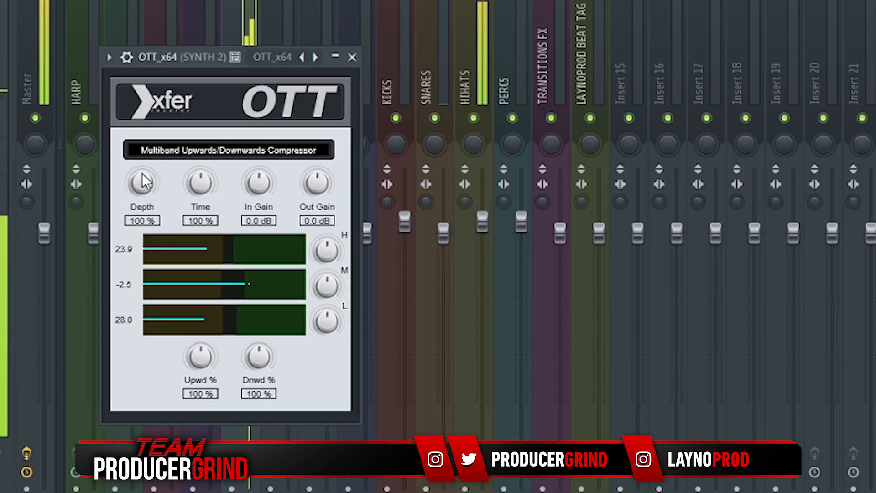
{"action": "left_click_drag", "start_coordinate": [142, 182], "coordinate": [142, 193]}
{"action": "left_click_drag", "start_coordinate": [147, 283], "coordinate": [147, 313]}
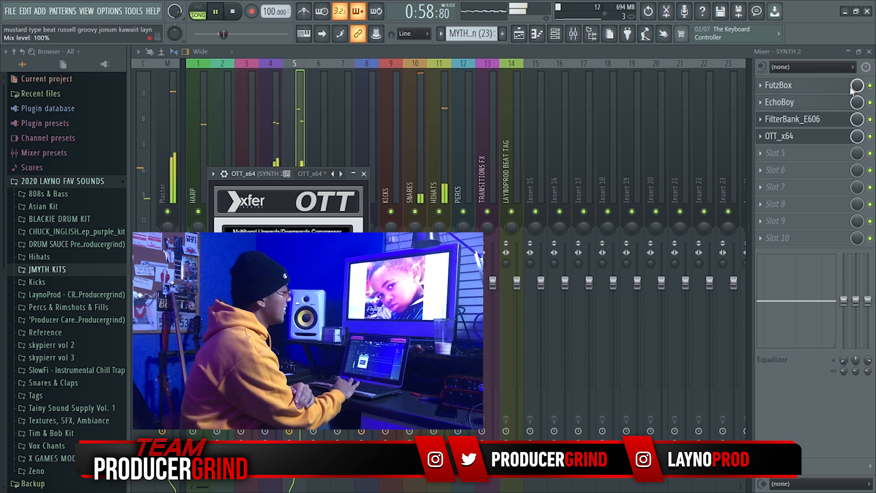
{"action": "left_click", "coordinate": [869, 52]}
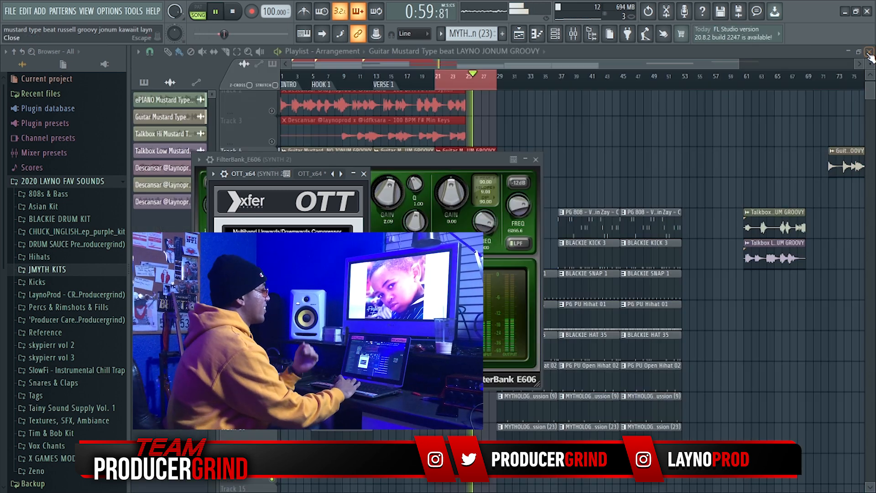
- Duplicate the lower row of PG PU Hihat 01 notes through bar 8 and delete a note from that row near the end
{"action": "left_click", "coordinate": [497, 67]}
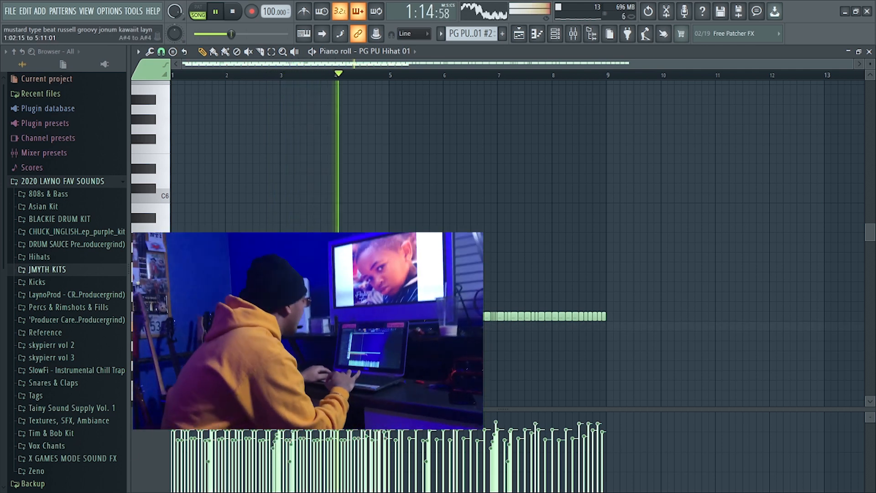
{"action": "key", "text": "ctrl+b"}
{"action": "mouse_move", "coordinate": [596, 327]}
{"action": "left_mouse_down"}
{"action": "mouse_move", "coordinate": [612, 335]}
{"action": "mouse_move", "coordinate": [604, 327]}
{"action": "left_mouse_up"}
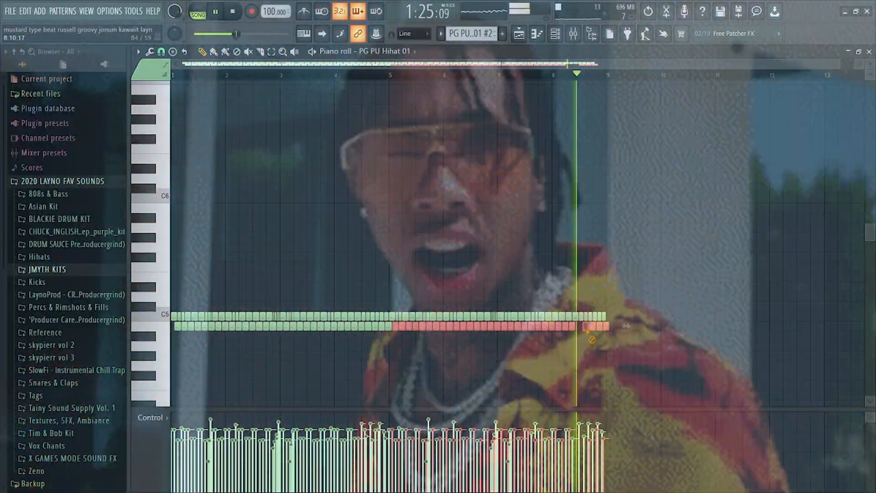
{"action": "right_click", "coordinate": [579, 326]}
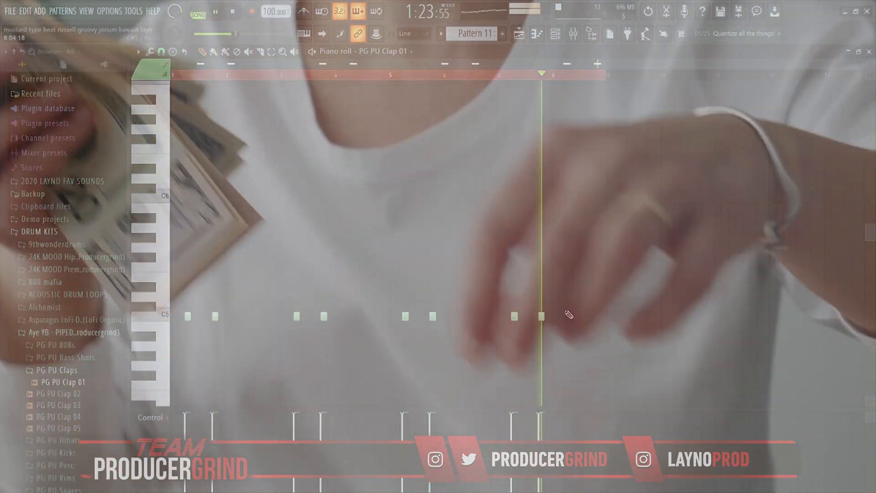
- Clear the PG PU Clap 01 note at the start of bar 8 and browse the PG PU percussion samples
{"action": "right_click", "coordinate": [569, 316]}
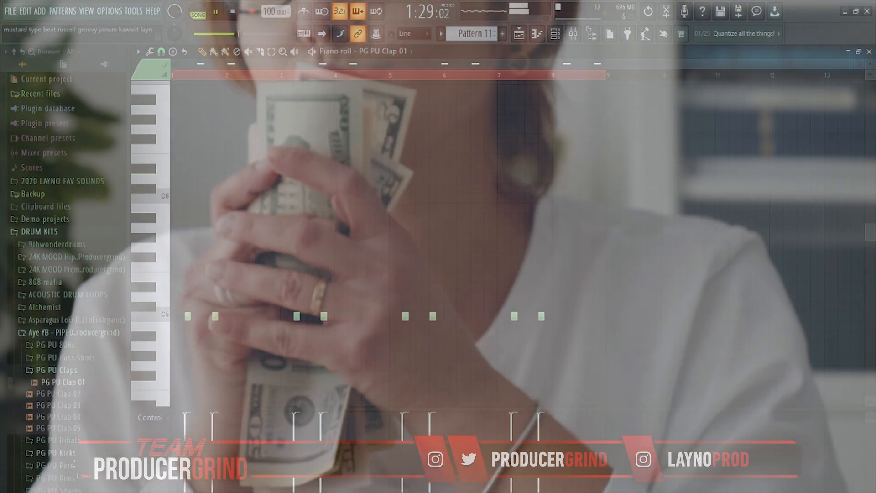
{"action": "left_click", "coordinate": [74, 465]}
{"action": "left_click", "coordinate": [78, 464]}
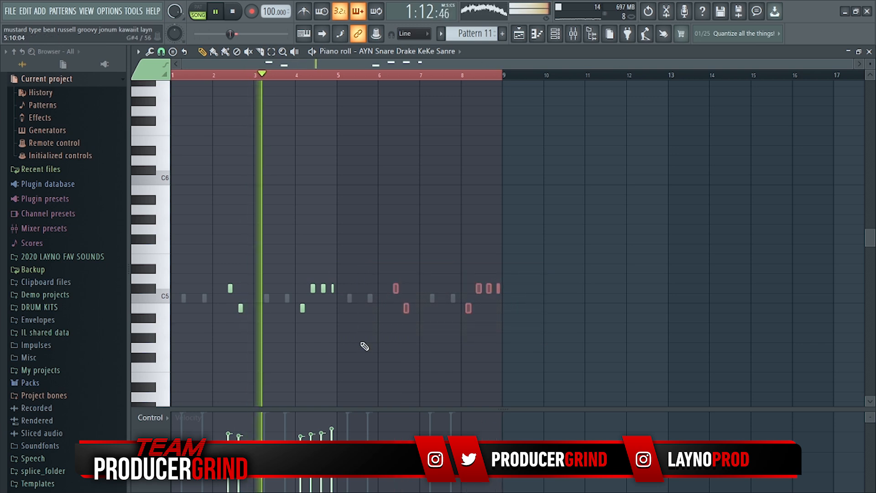
- Copy the AYN Snare Drake KeKe Sanre notes from bars 2 to 4 into bars 6 to 8 and save the project
{"action": "key", "text": "ctrl+a"}
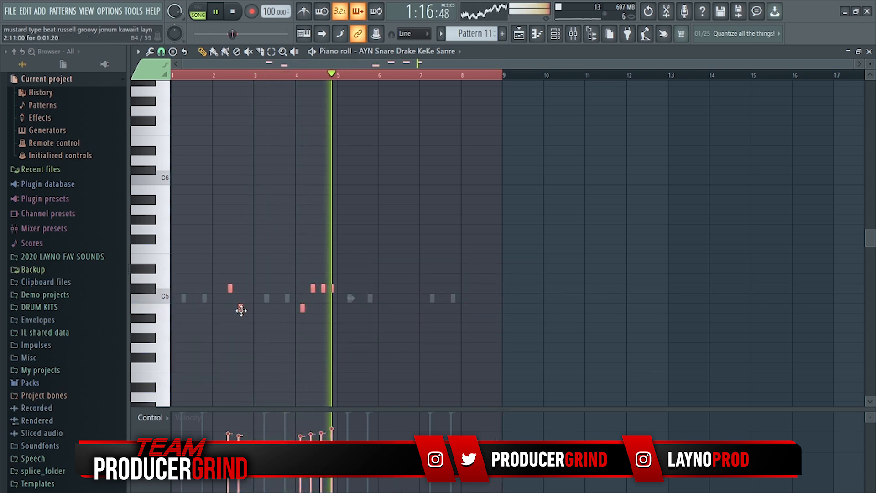
{"action": "left_click_drag", "start_coordinate": [241, 309], "coordinate": [418, 290]}
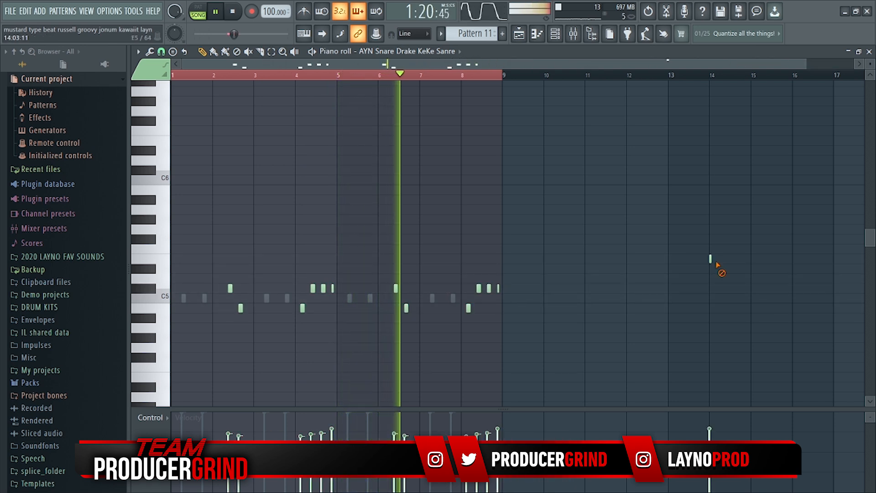
{"action": "left_click", "coordinate": [869, 51]}
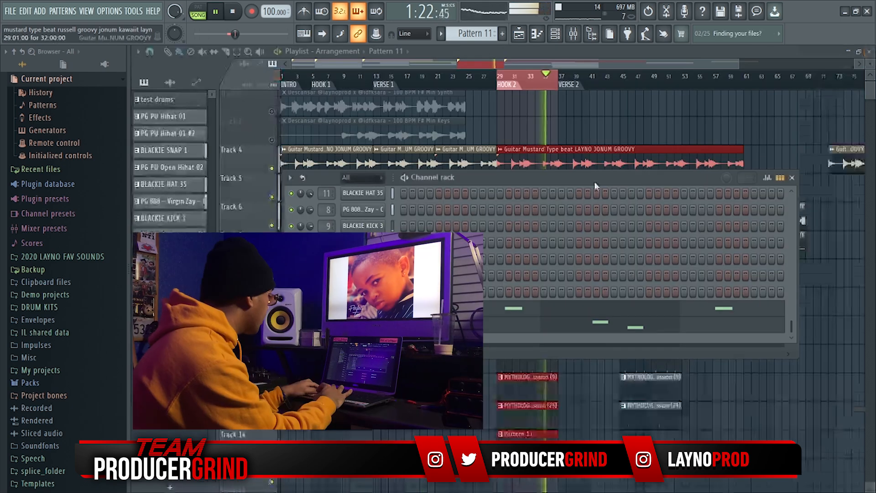
{"action": "key", "text": "F6"}
{"action": "key", "text": "ctrl+s"}
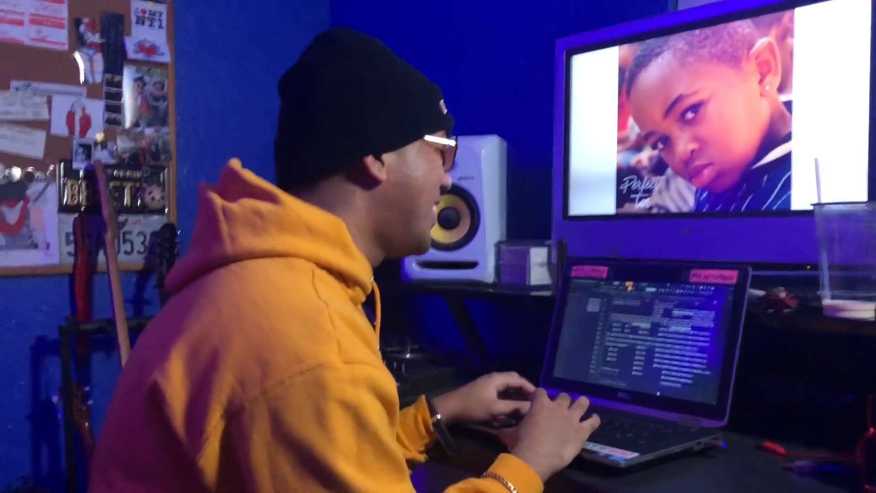
{"action": "key", "text": "alt+Tab"}
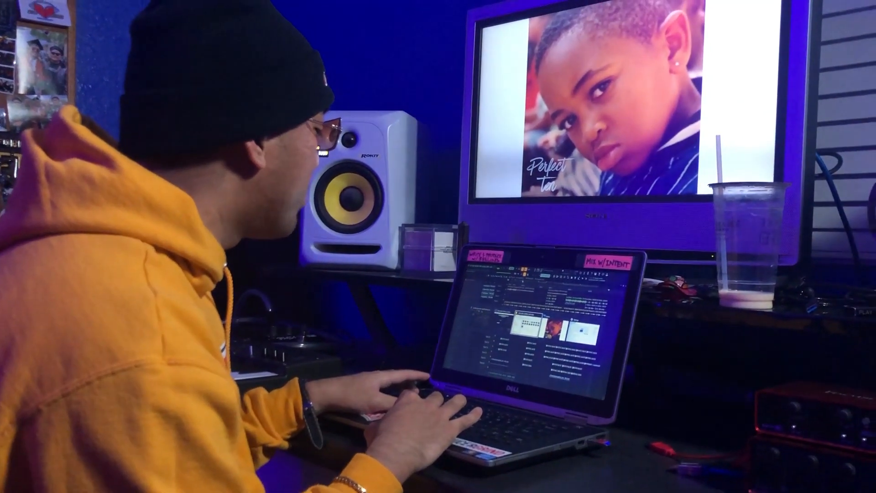
{"action": "key", "text": "alt+Tab"}
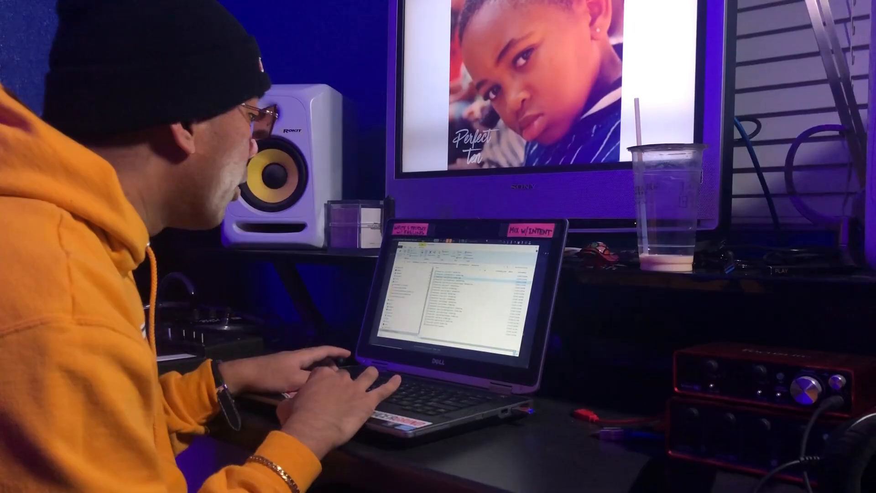